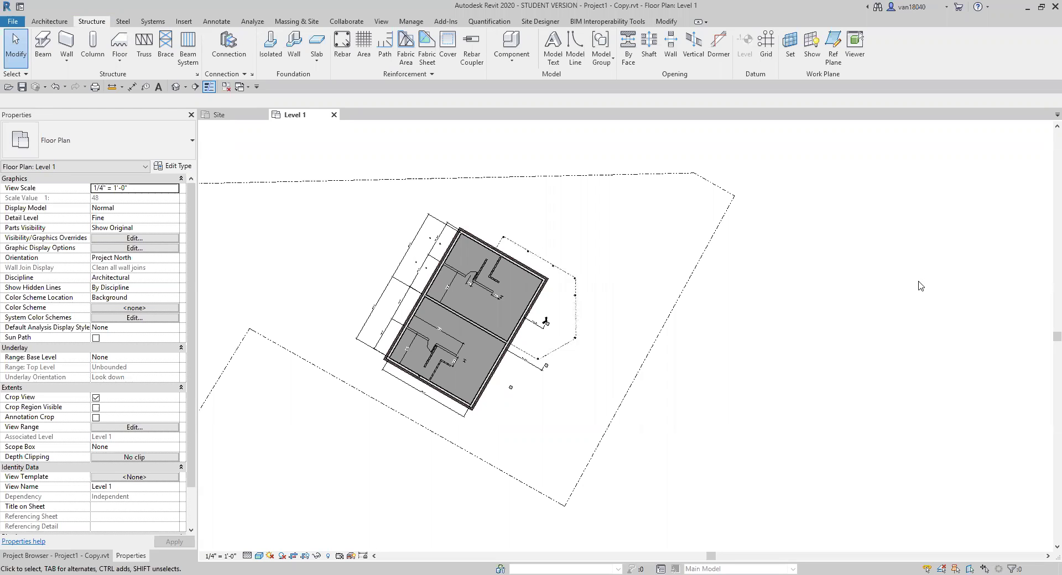
- Zoom and pan in on the Level 1 floor plan and bring up the Modify tab
scroll(610, 310, up, 5)
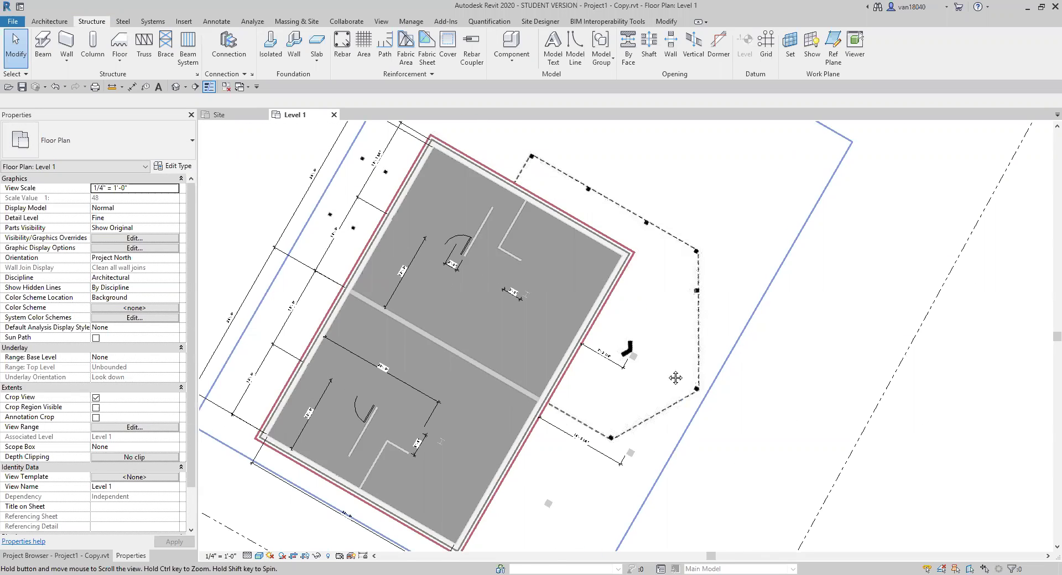
middle_drag(622, 215, 688, 283)
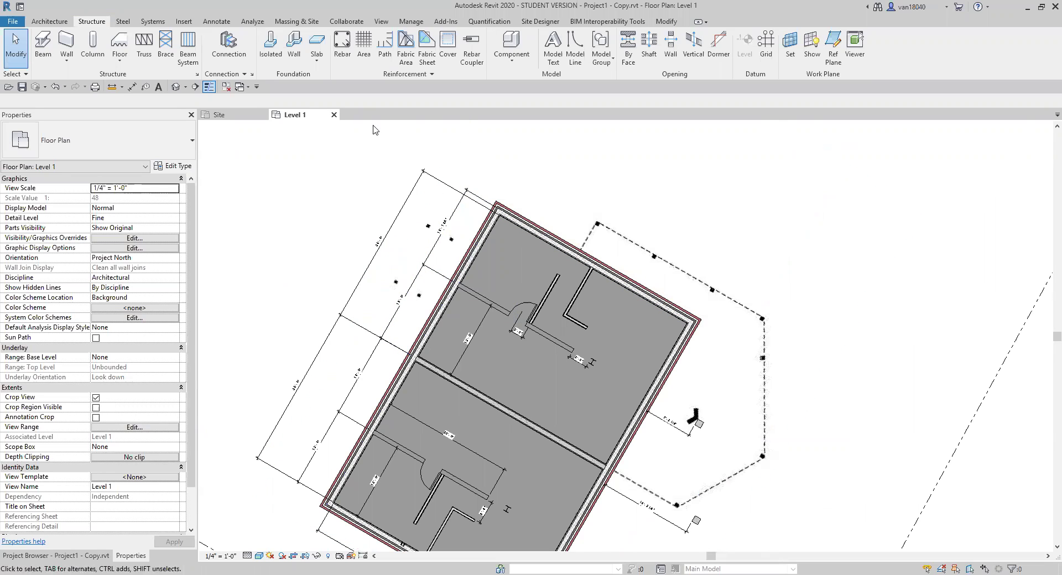
click(657, 21)
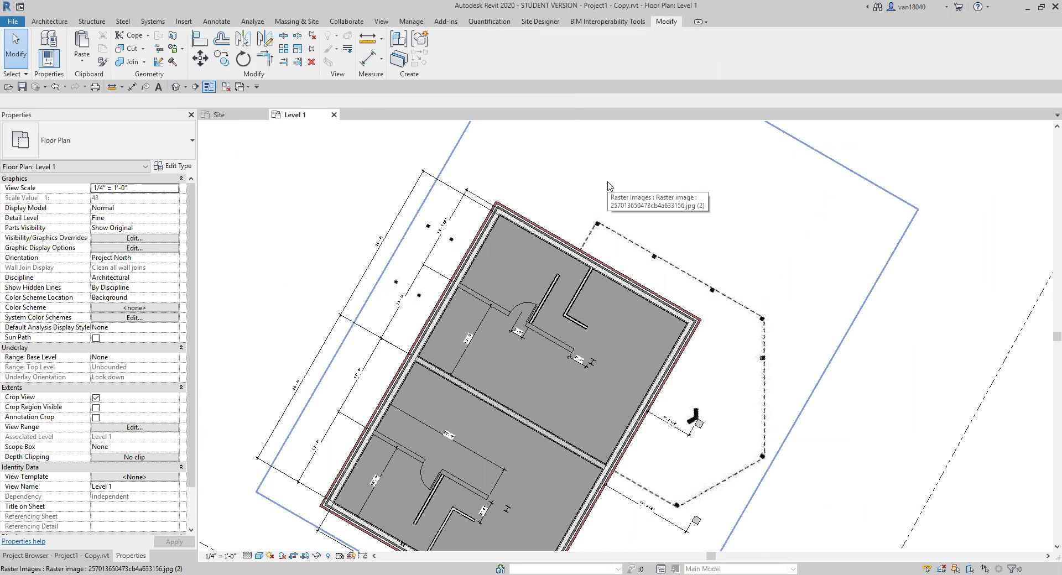
- Start the Aligned Dimension tool with DI and look through the wall-reference choices
key(d)
key(i)
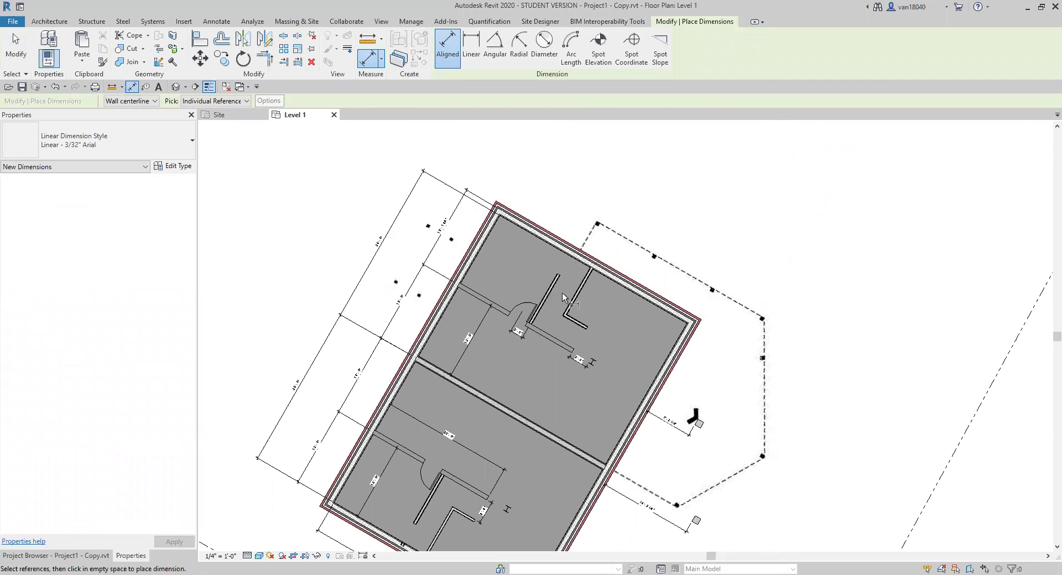
scroll(561, 294, up, 5)
scroll(566, 297, down, 4)
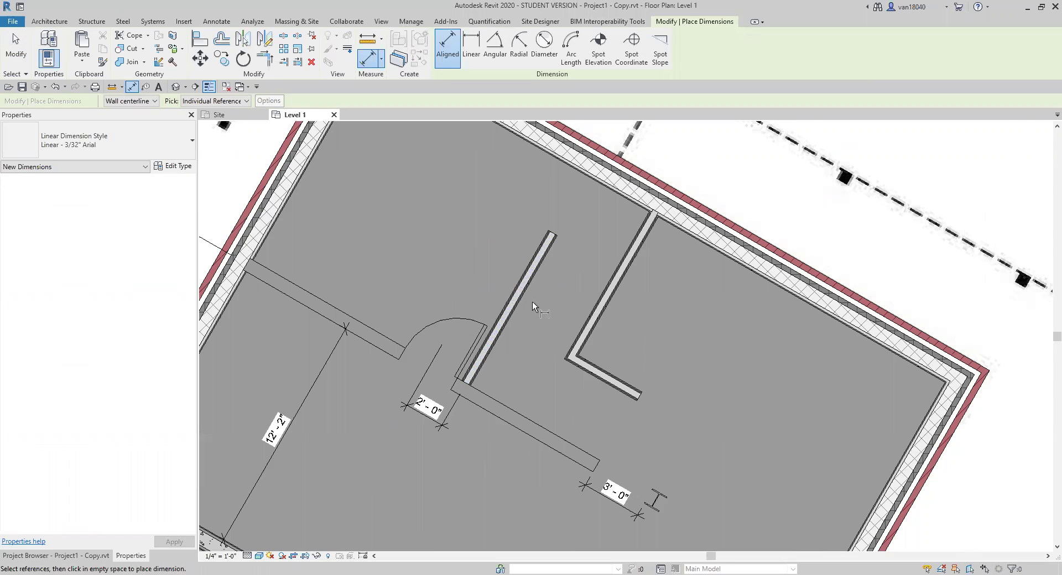
scroll(459, 260, up, 5)
click(149, 104)
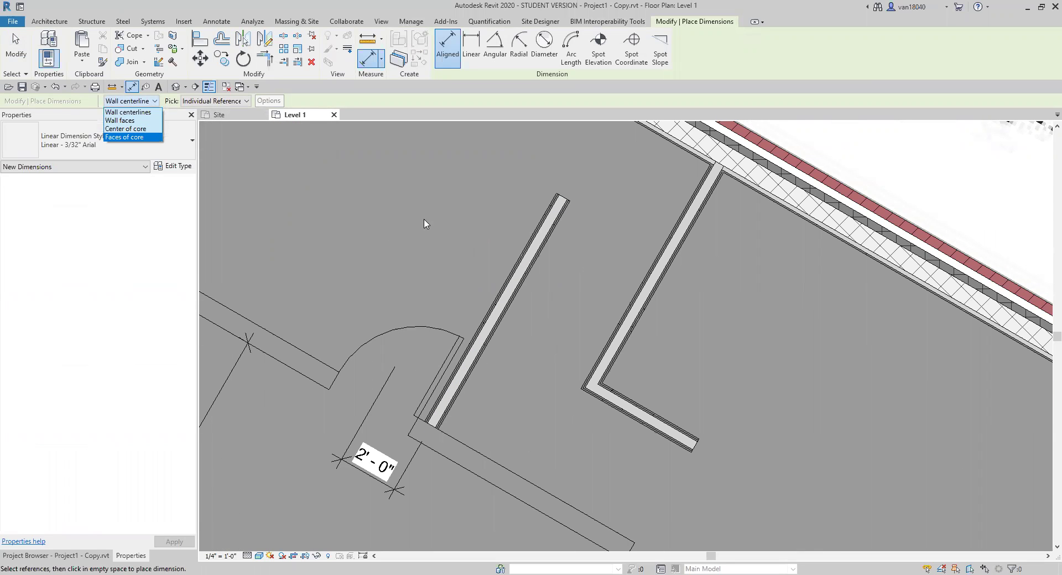
click(148, 114)
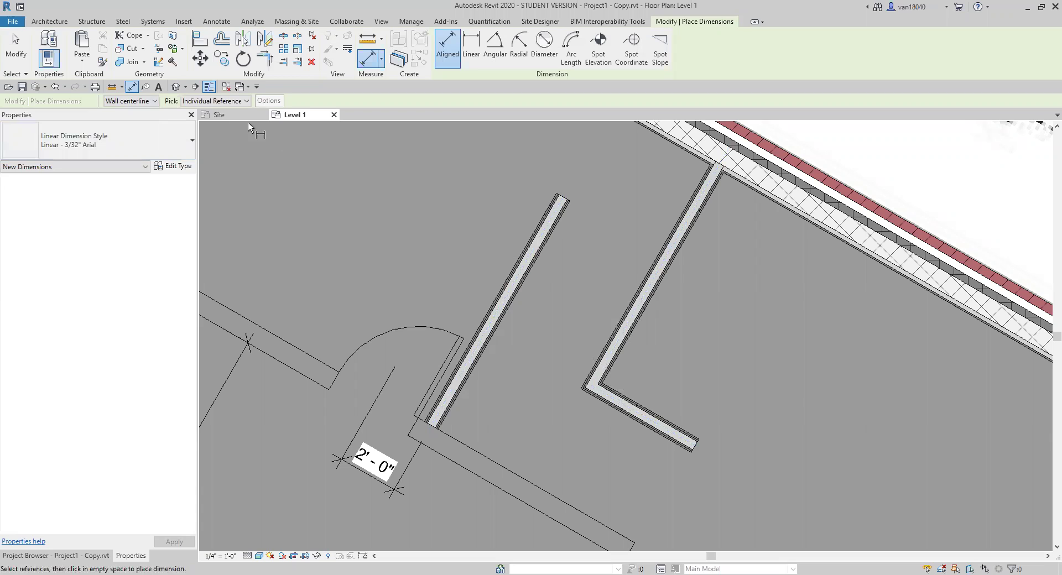
- Try Wall faces, then Center of core as the dimension wall reference
click(142, 104)
click(139, 121)
click(150, 102)
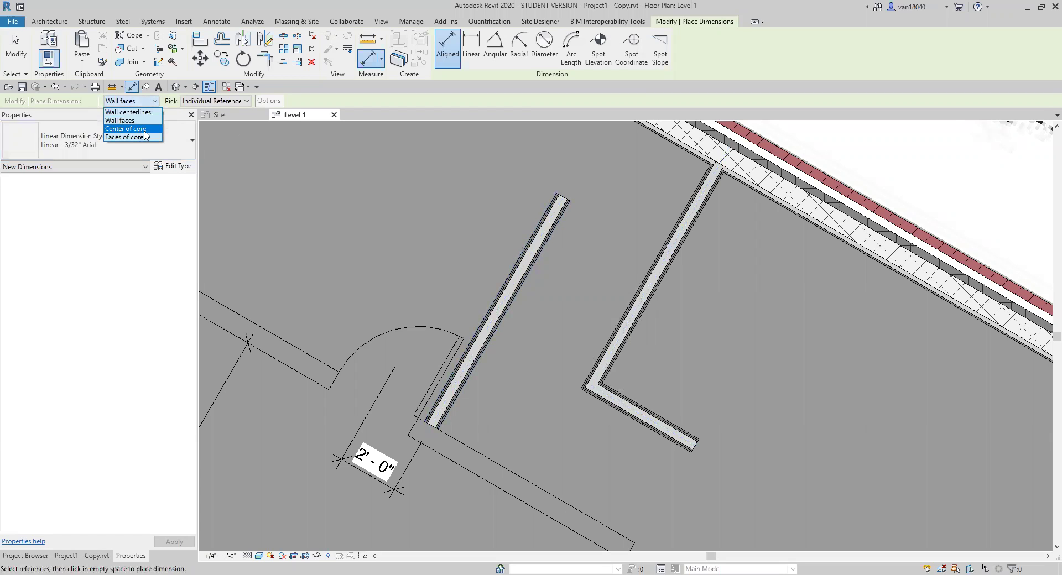
click(145, 130)
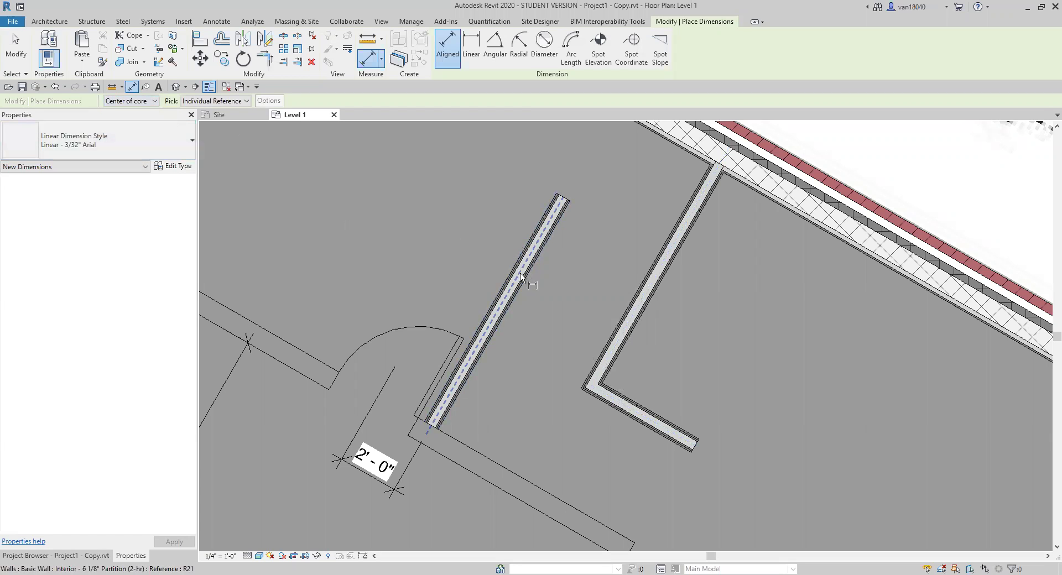
scroll(531, 284, up, 4)
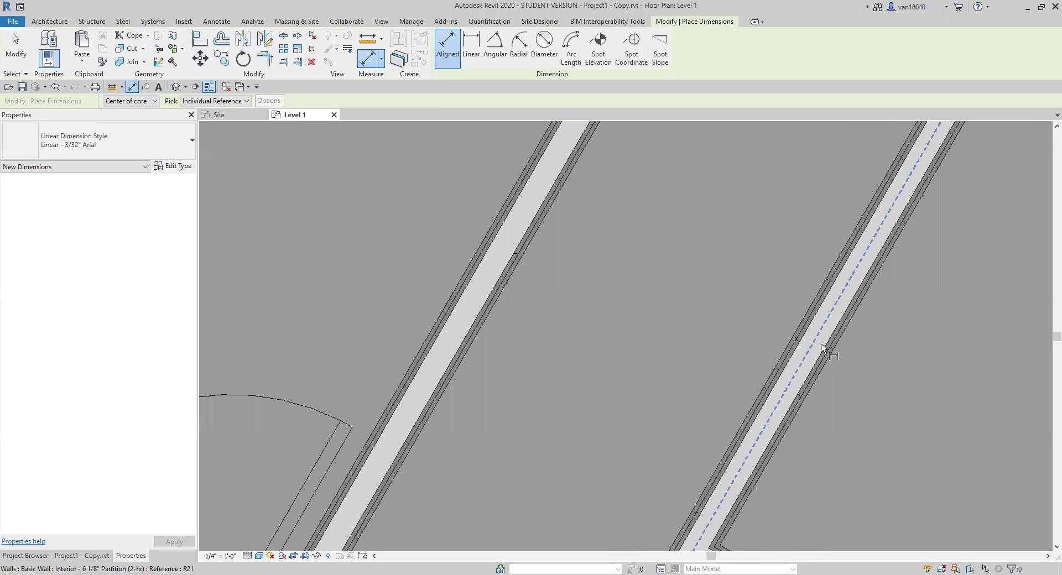
scroll(817, 330, down, 4)
scroll(774, 261, up, 2)
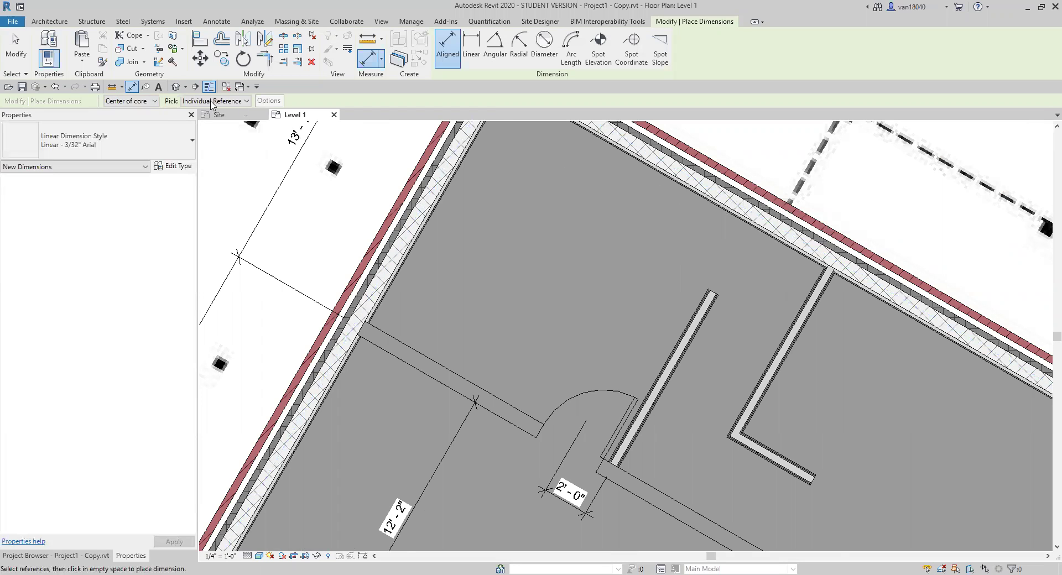
- Set the dimension wall reference to Faces of core
click(148, 102)
click(137, 139)
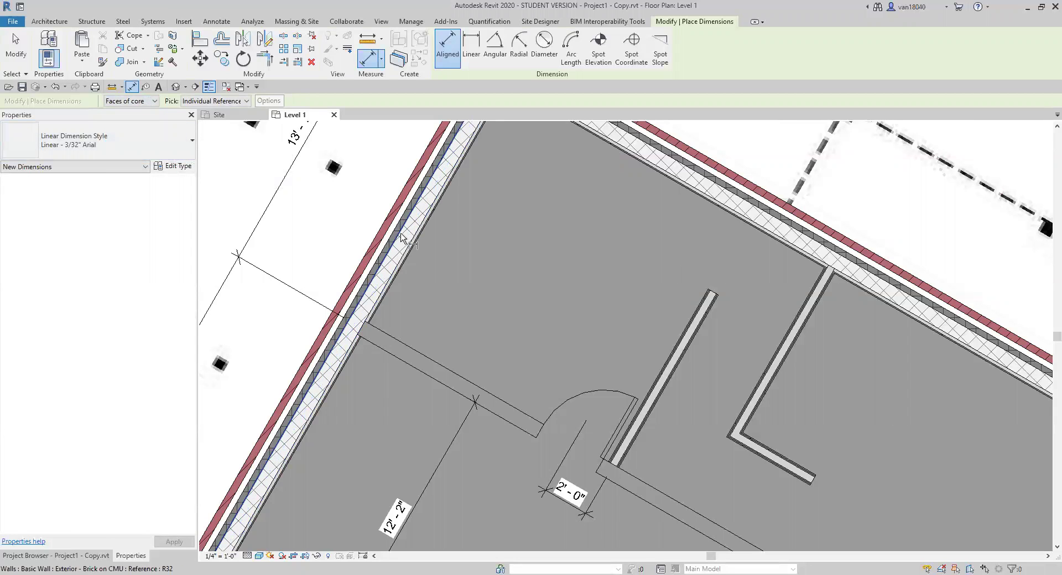
scroll(414, 242, up, 5)
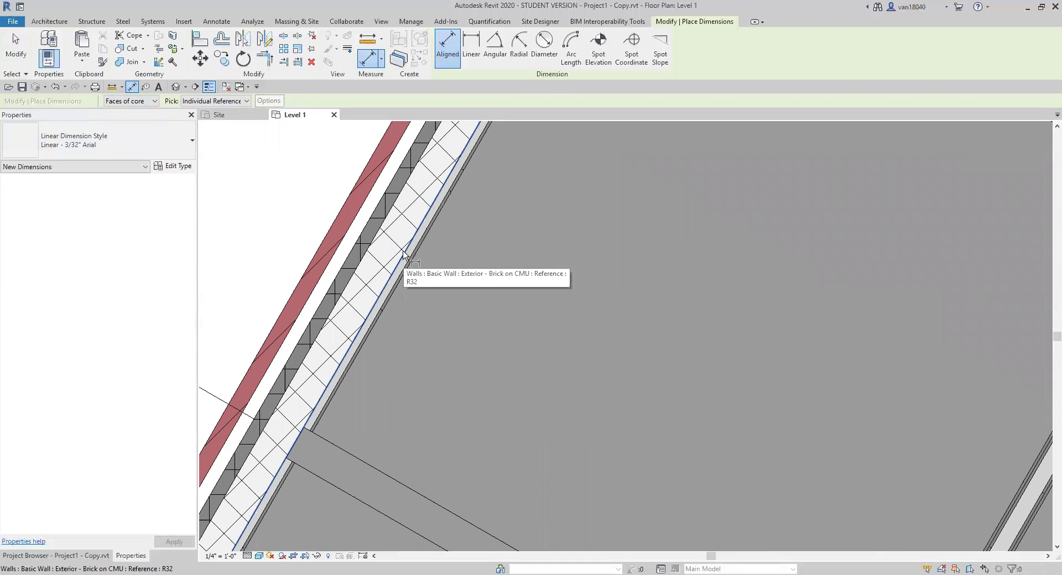
click(133, 101)
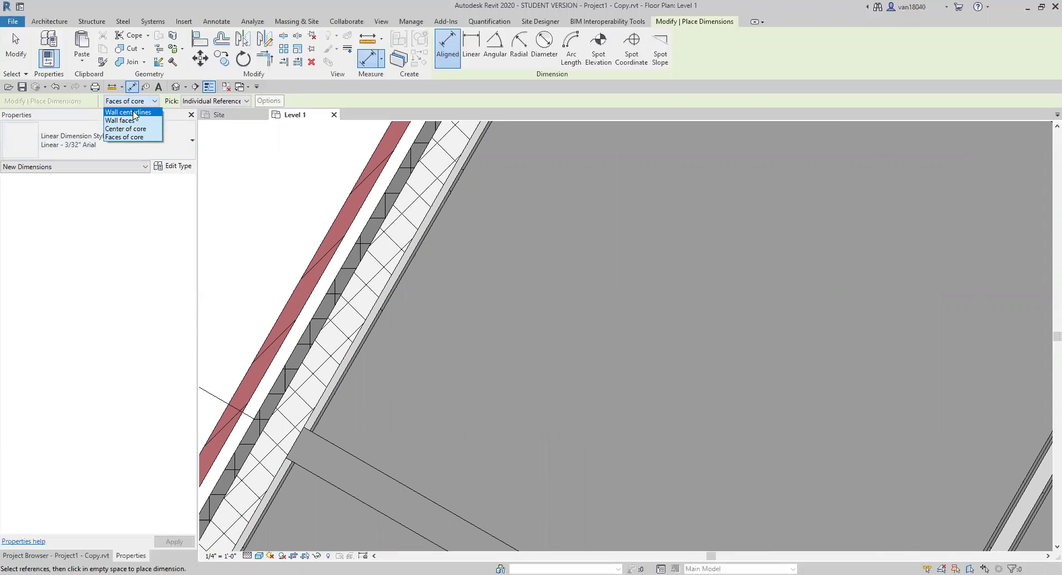
- Set dimensions to measure to wall faces and set Pick to Entire Walls
click(130, 120)
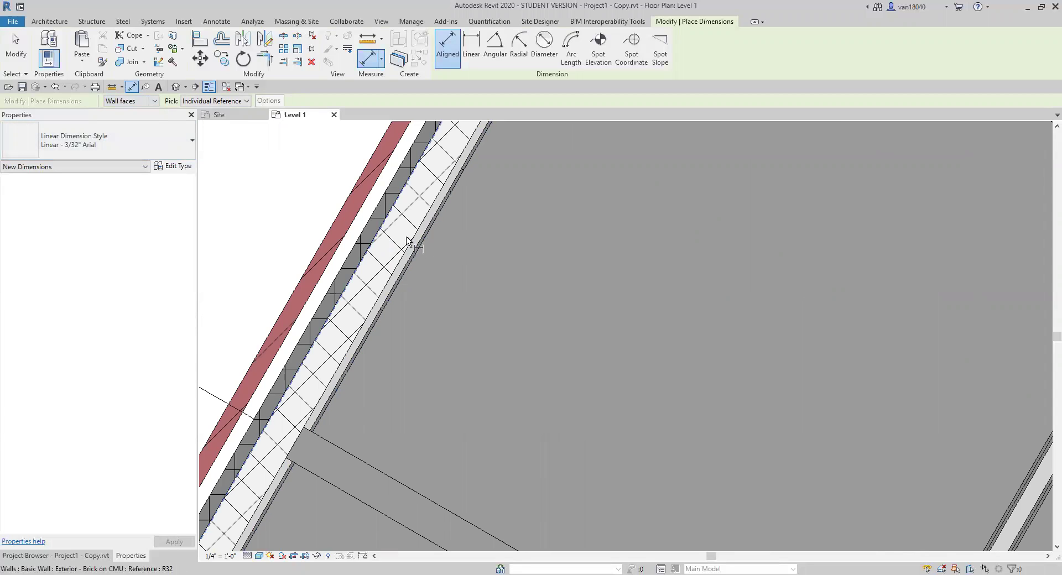
click(238, 101)
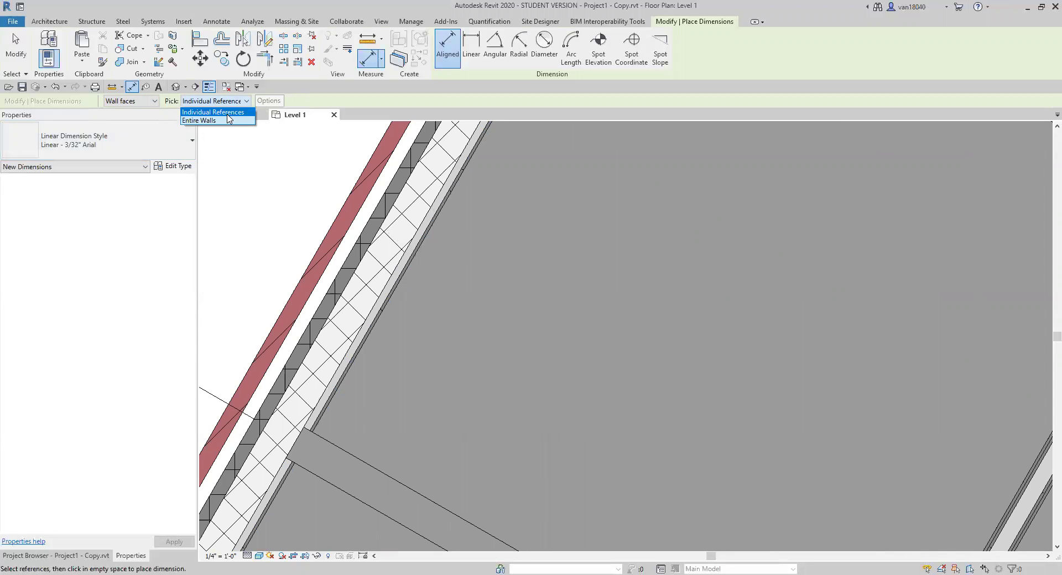
click(228, 120)
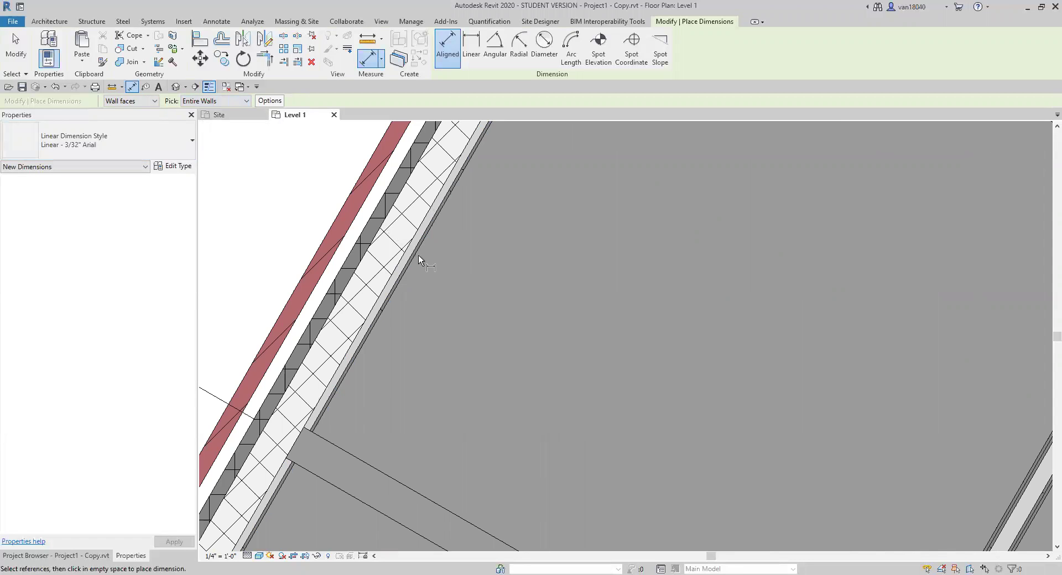
scroll(418, 254, down, 6)
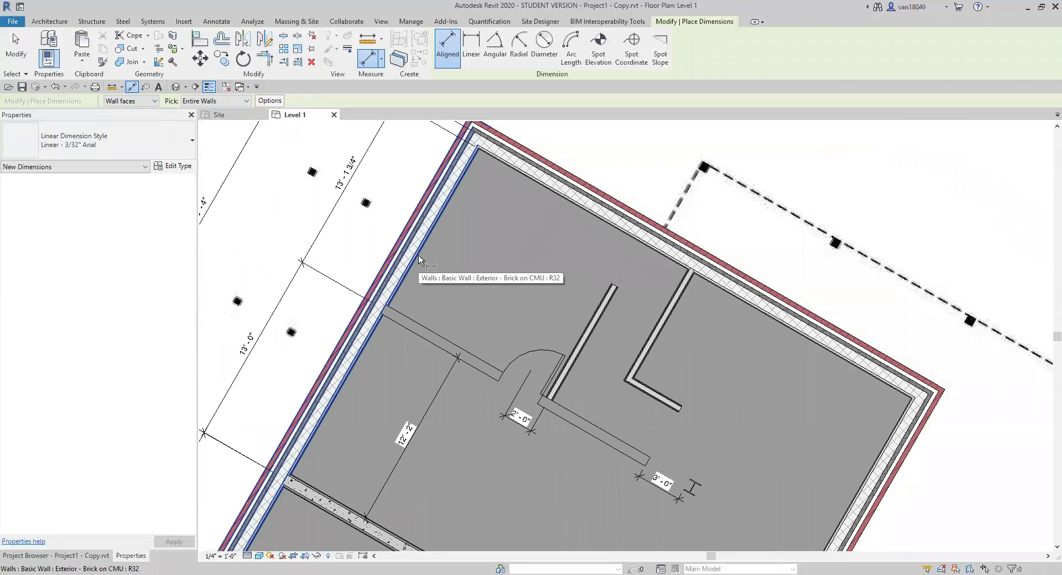
middle_drag(418, 254, 498, 198)
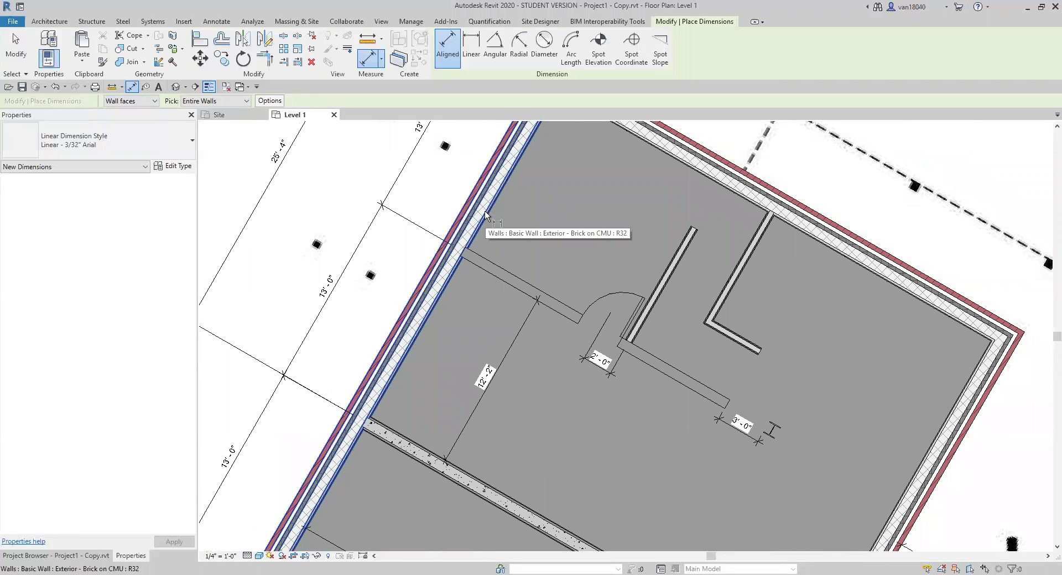
- Dimension from the left exterior wall to the central interior wall, placing 28'-10"
click(486, 216)
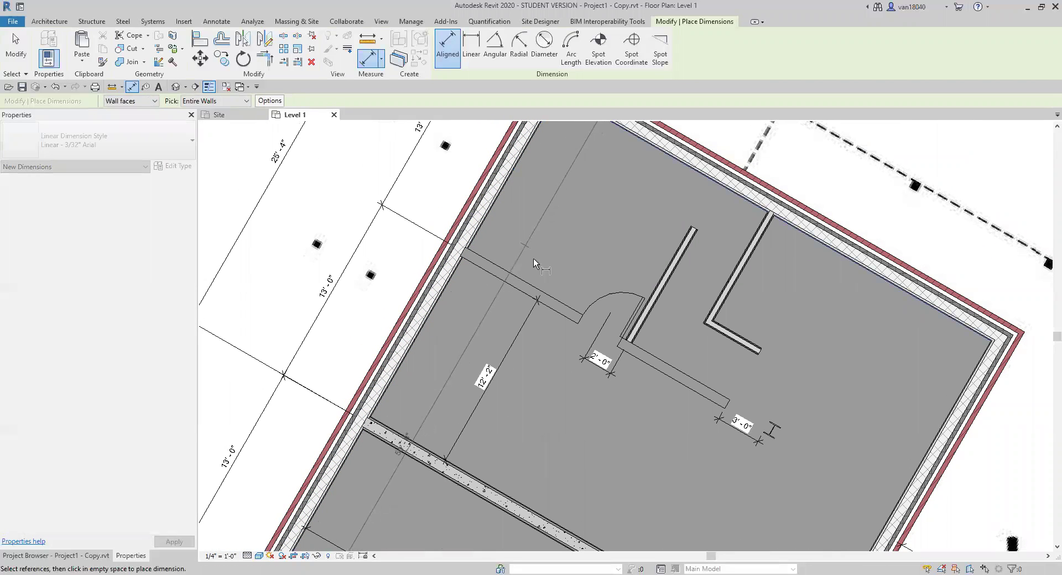
scroll(556, 354, down, 2)
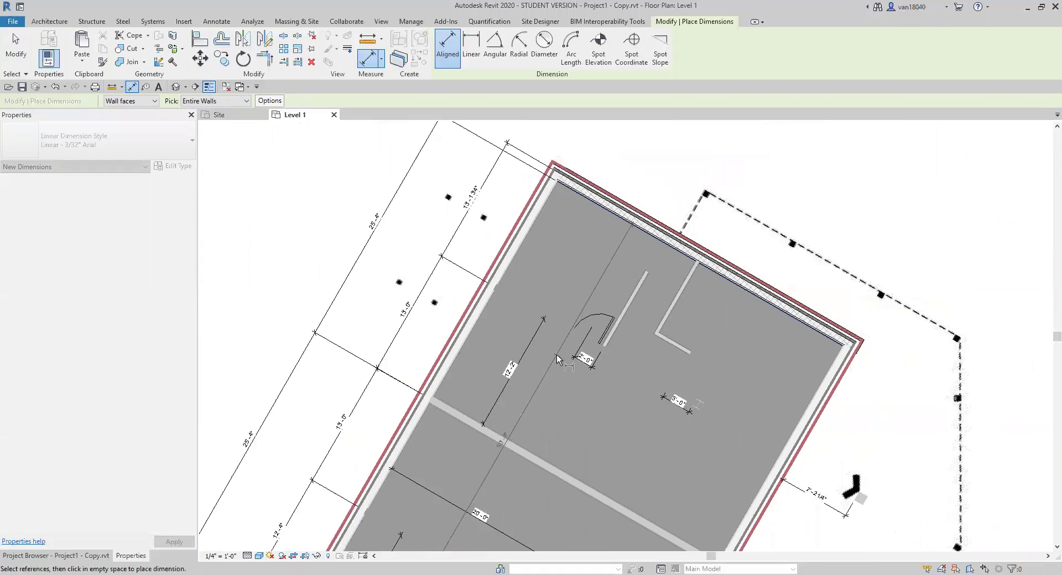
scroll(556, 354, down, 2)
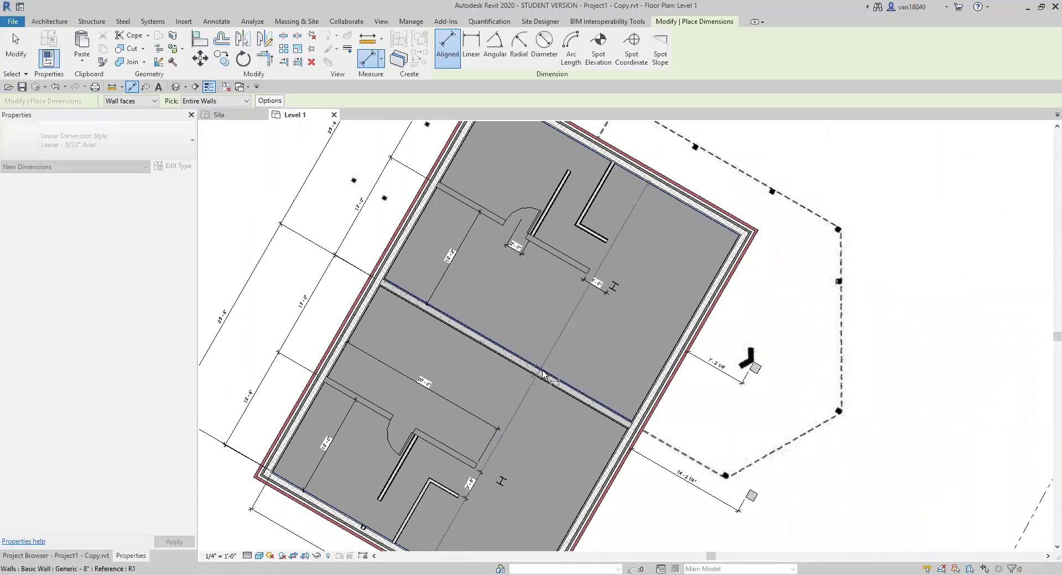
click(541, 375)
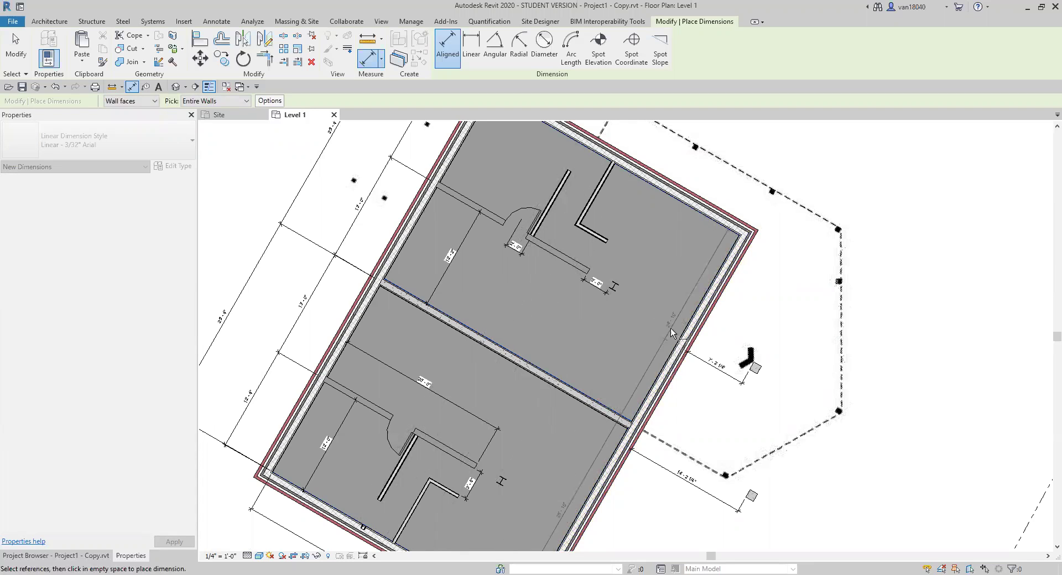
click(672, 242)
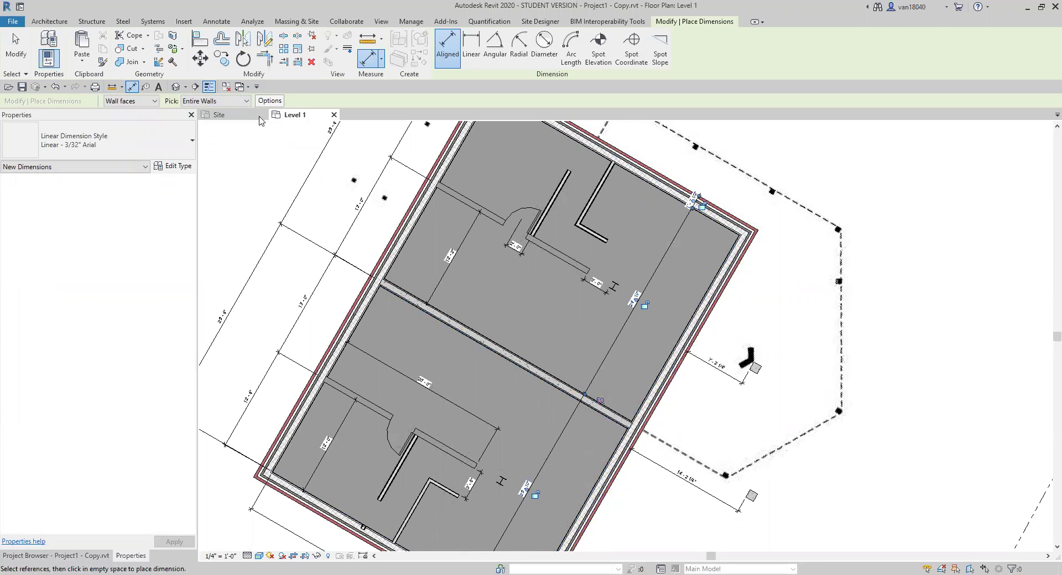
- Toggle Pick between Individual References and Entire Walls, leave it on Entire Walls, and open Options
click(246, 101)
click(210, 108)
key(ctrl+z)
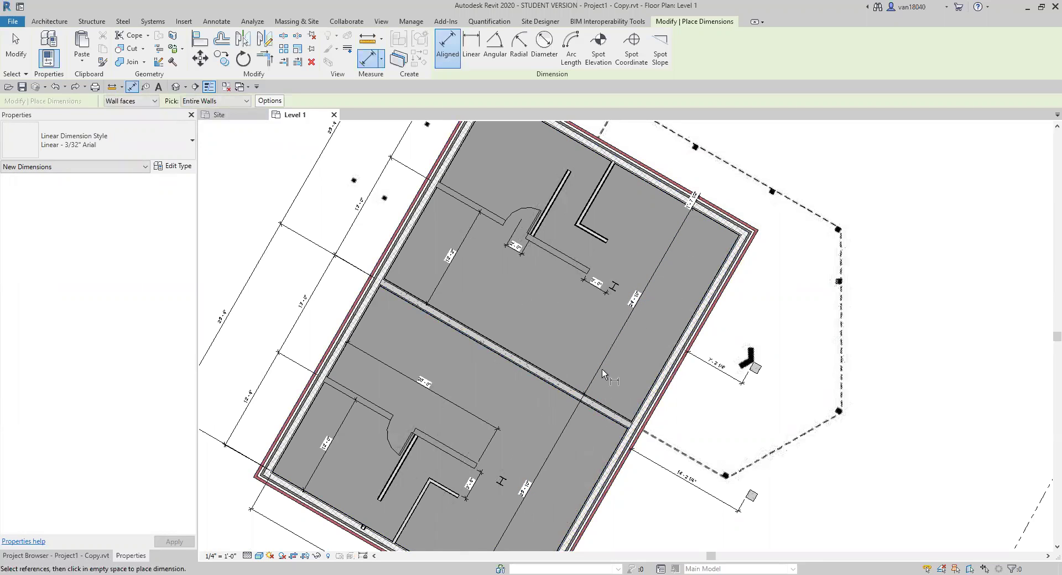
scroll(601, 370, up, 2)
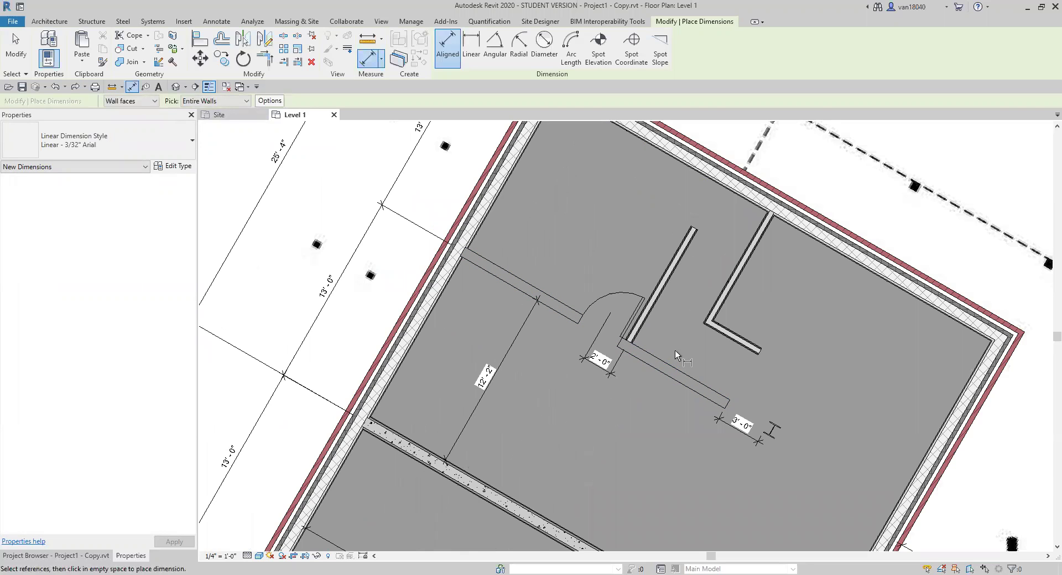
scroll(724, 297, up, 3)
scroll(718, 307, up, 2)
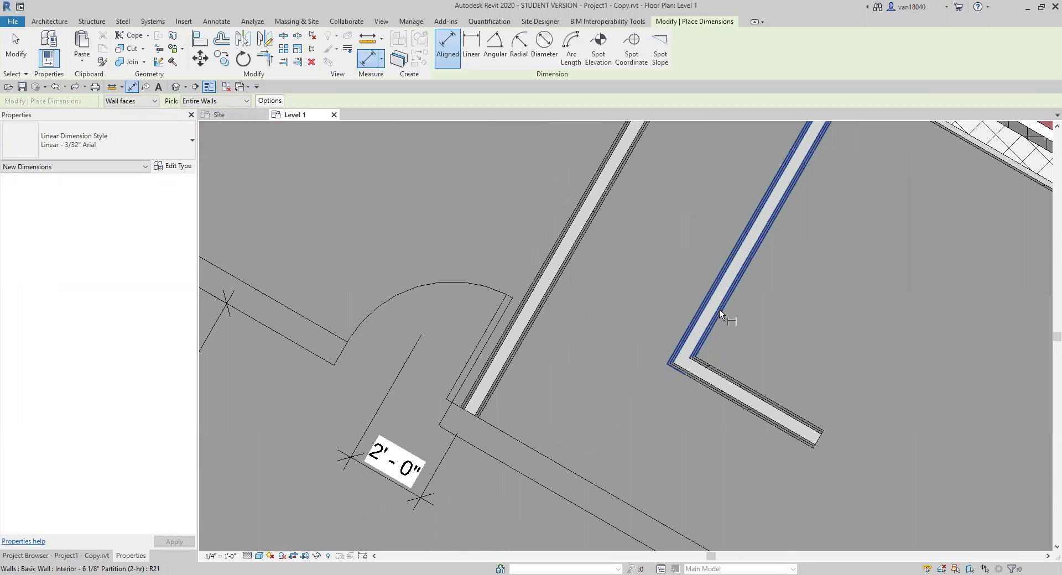
click(245, 101)
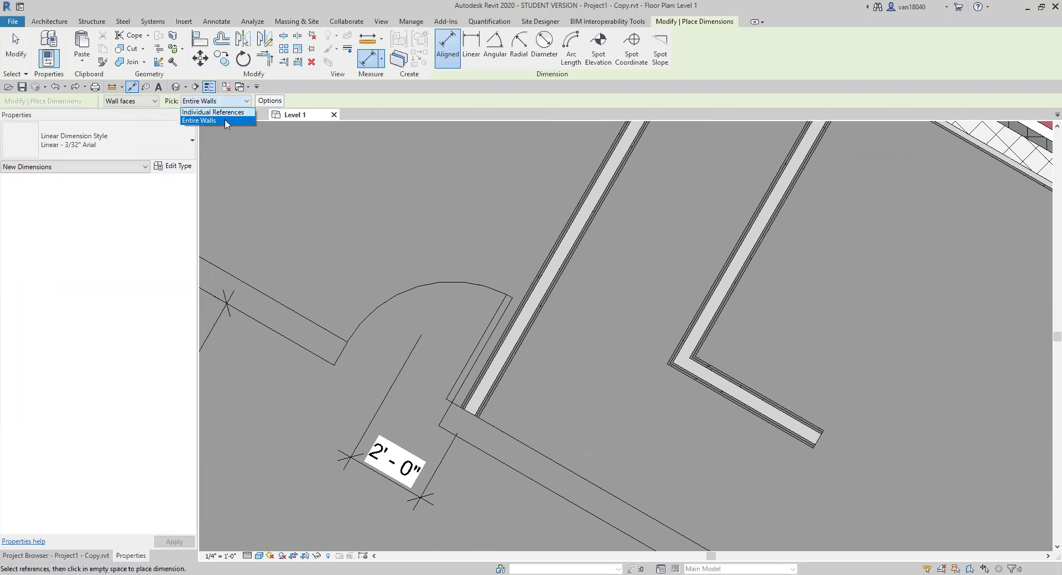
click(213, 111)
click(245, 101)
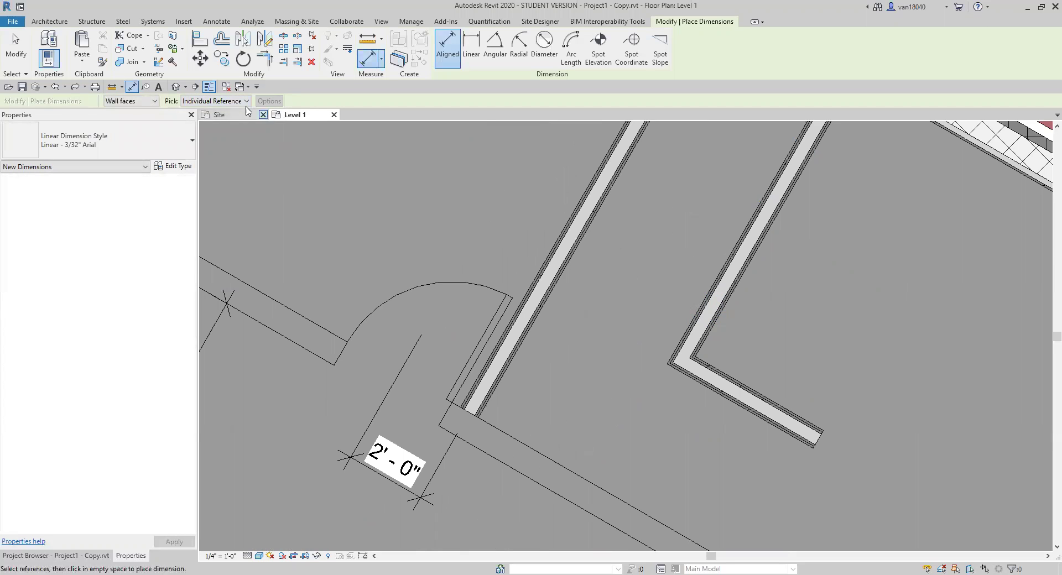
click(210, 120)
click(271, 101)
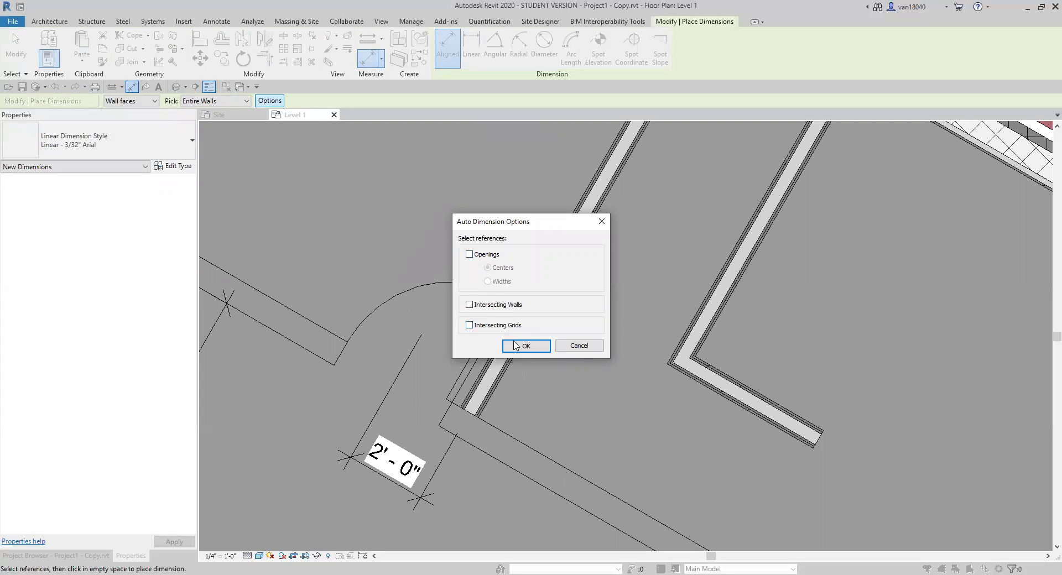
- Close Auto Dimension Options, pick individual references, and place a 3' - 10 7/8" partition-gap dimension
click(539, 347)
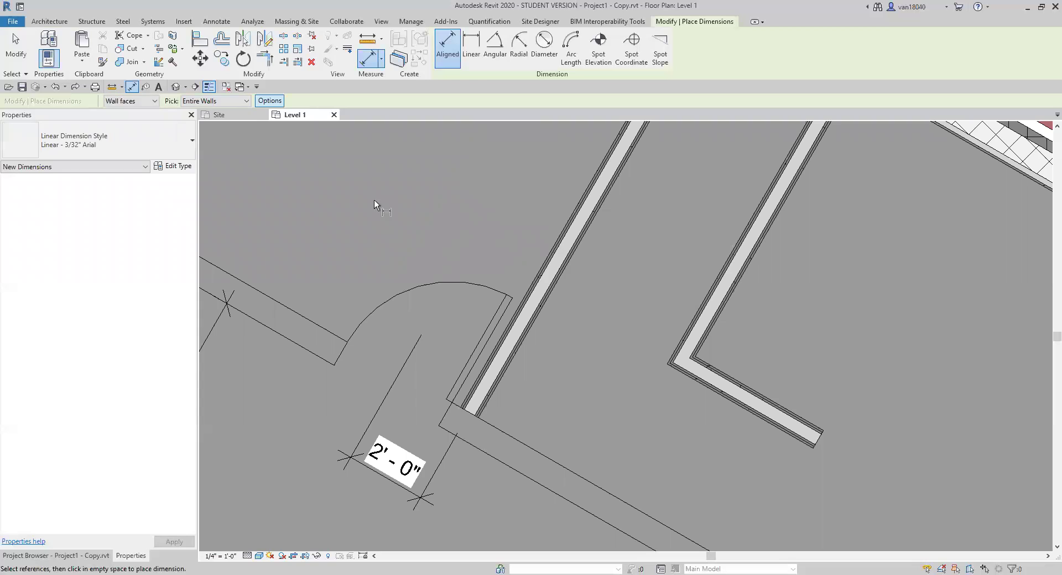
click(245, 101)
click(210, 111)
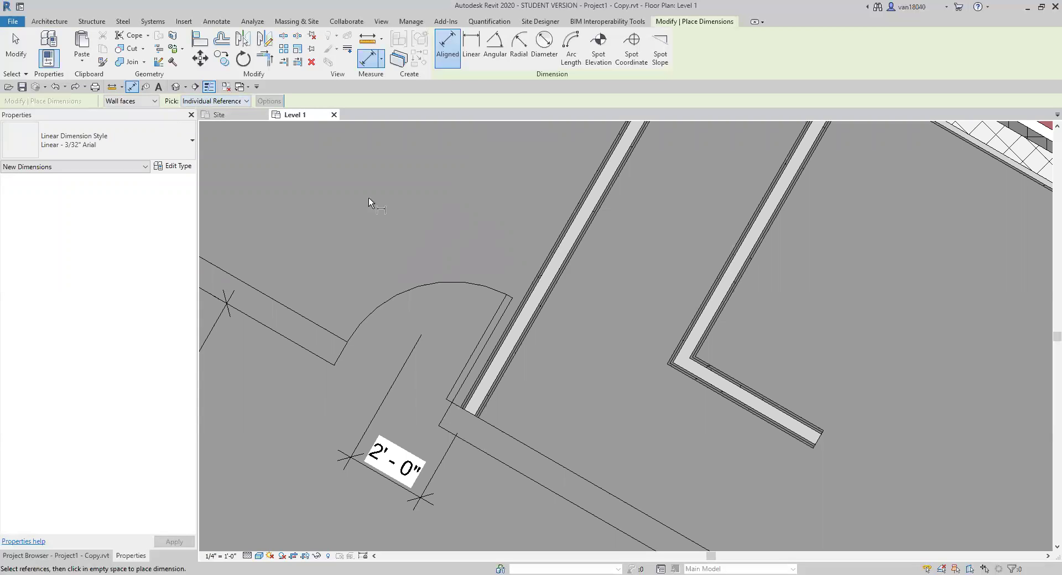
click(557, 267)
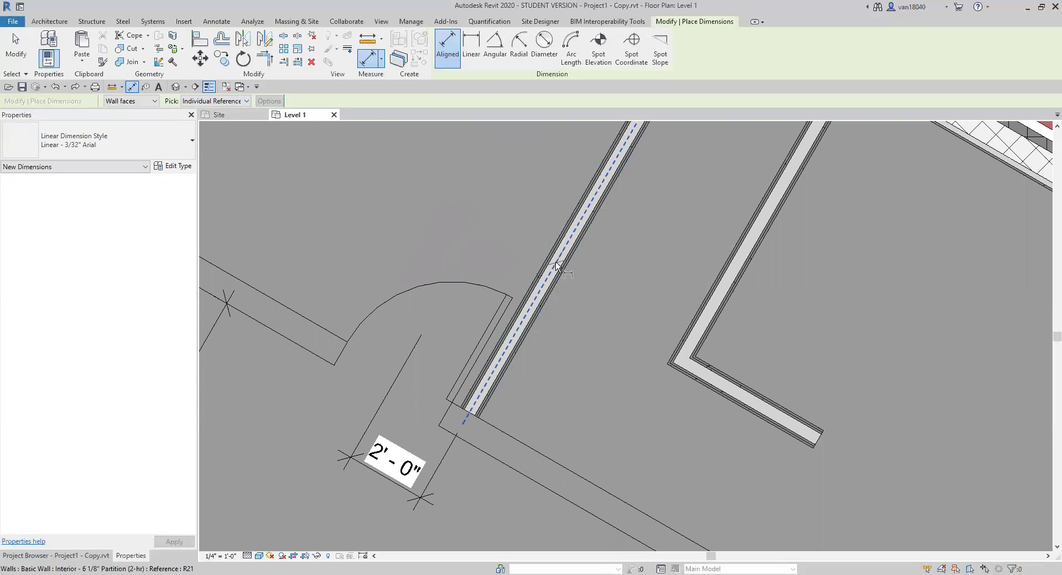
click(709, 311)
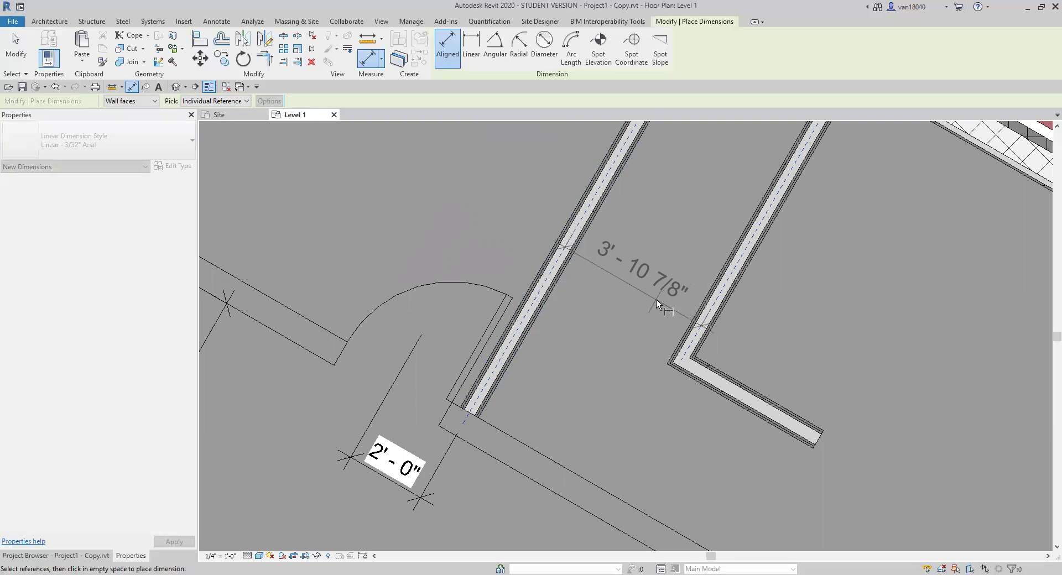
click(612, 331)
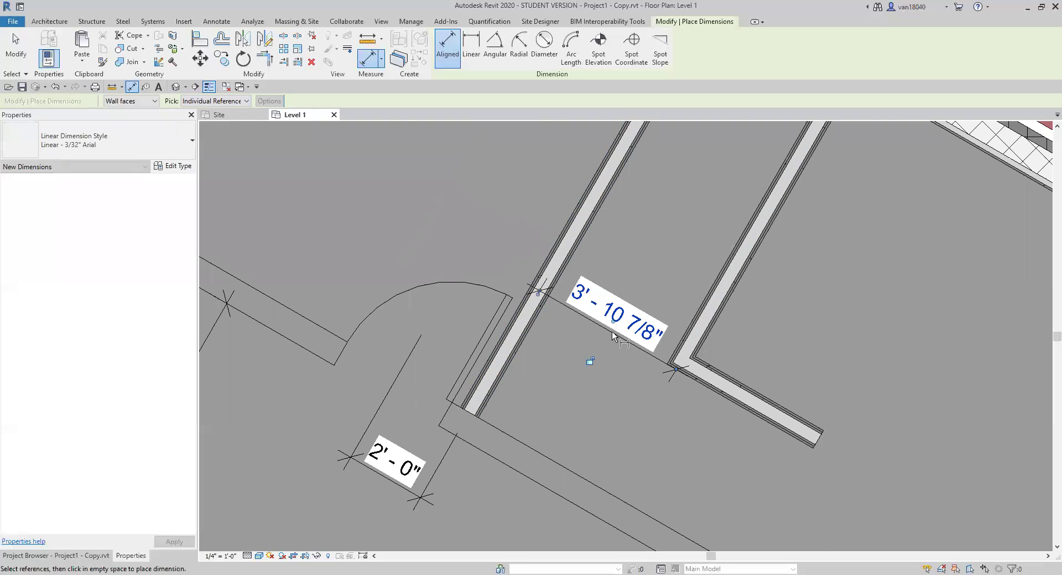
- Place a second 3' - 4 3/4" dimension between the partition faces, above the first
click(574, 248)
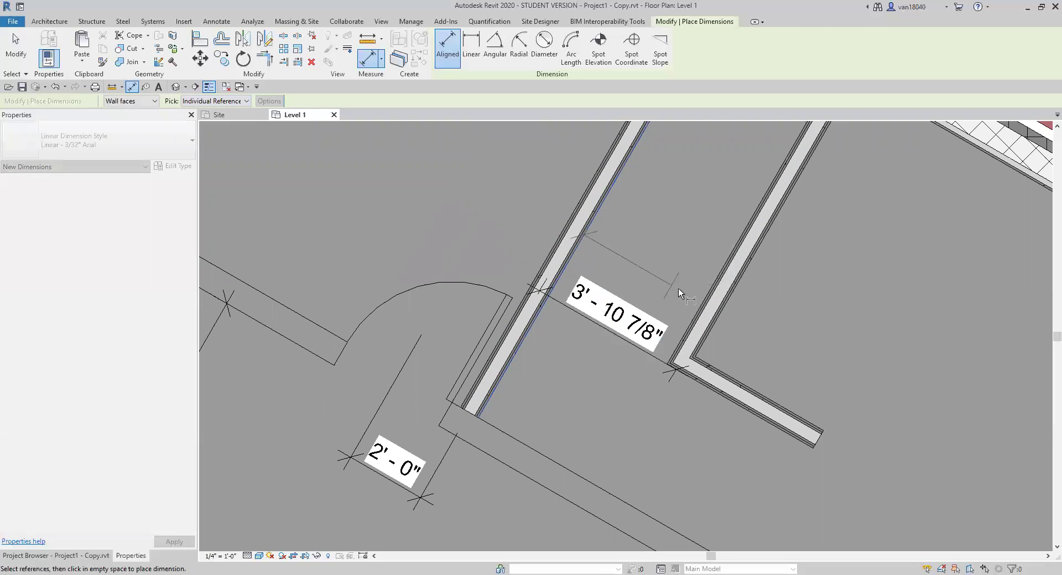
click(696, 299)
click(664, 273)
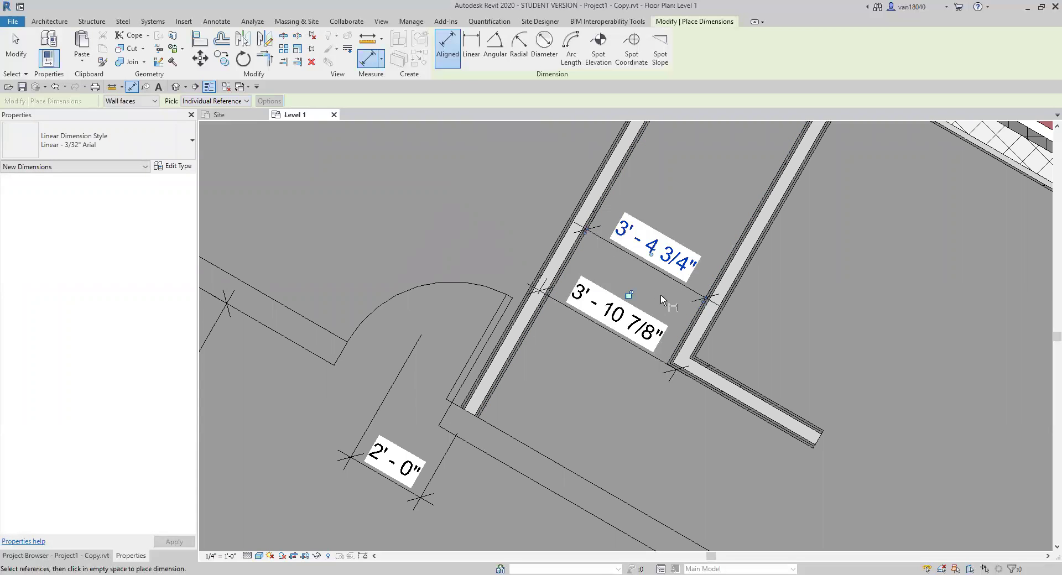
scroll(660, 294, down, 4)
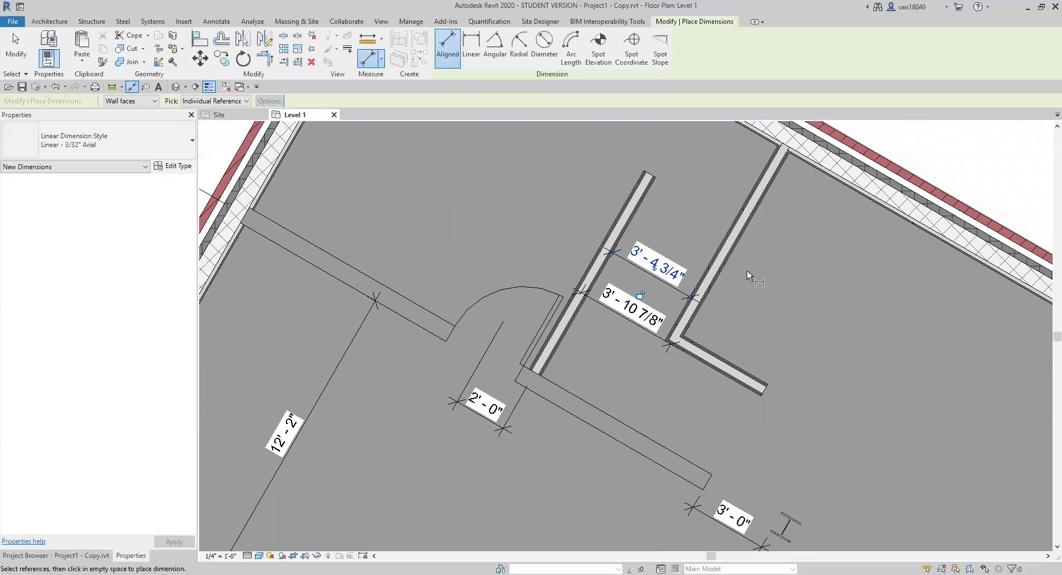
middle_drag(746, 271, 707, 309)
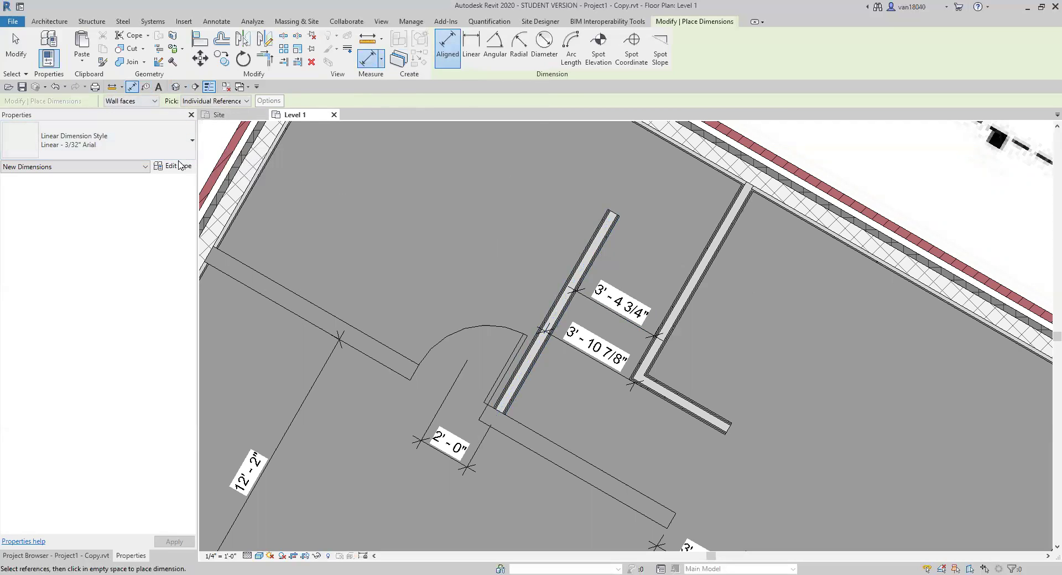
- Using the Arc Length - 3/32" Arial type, dimension 3' - 10 7/8" across the partition tops with leadered text
click(143, 147)
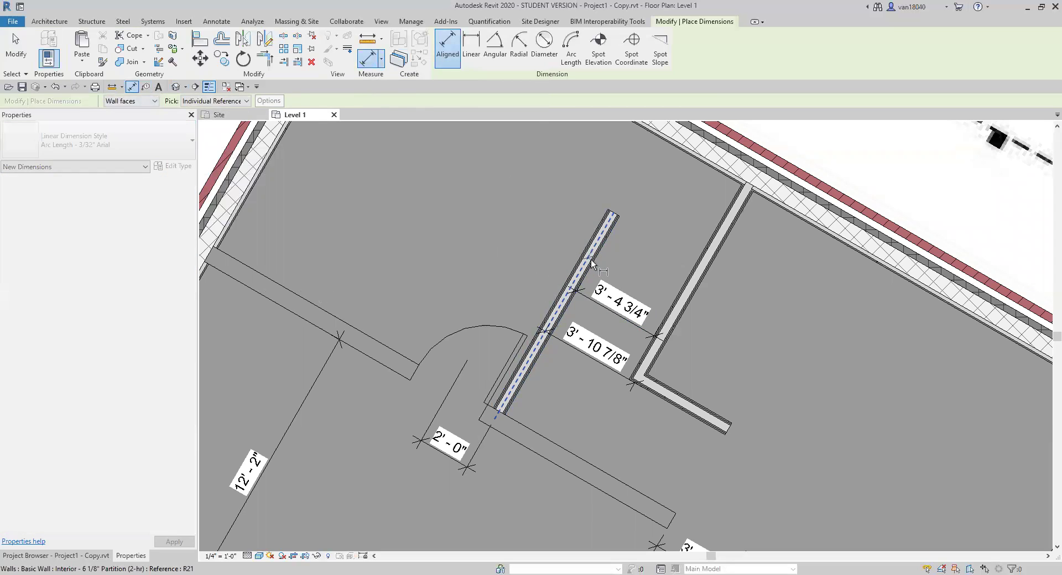
click(590, 260)
click(683, 297)
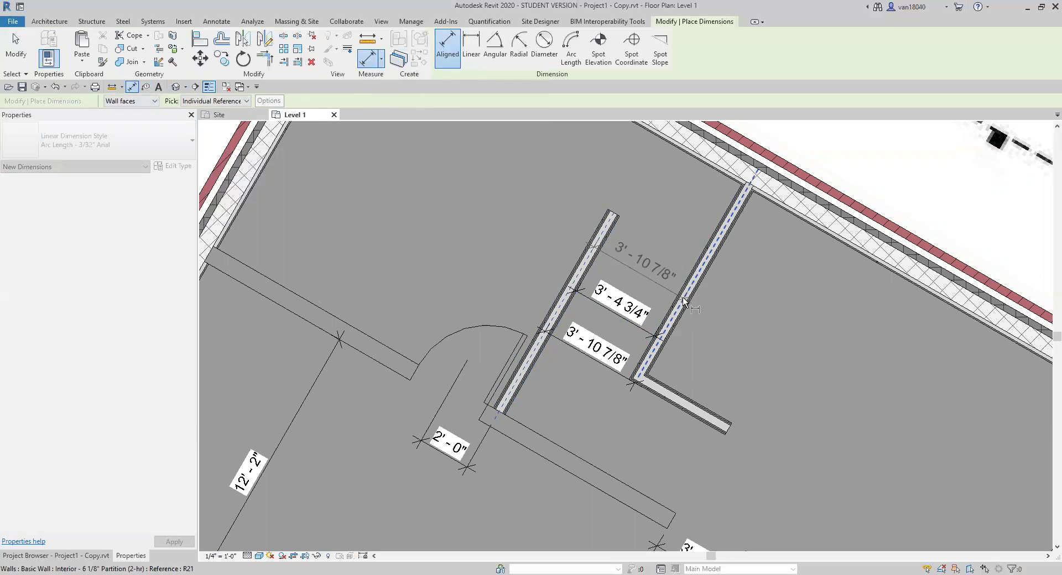
click(653, 256)
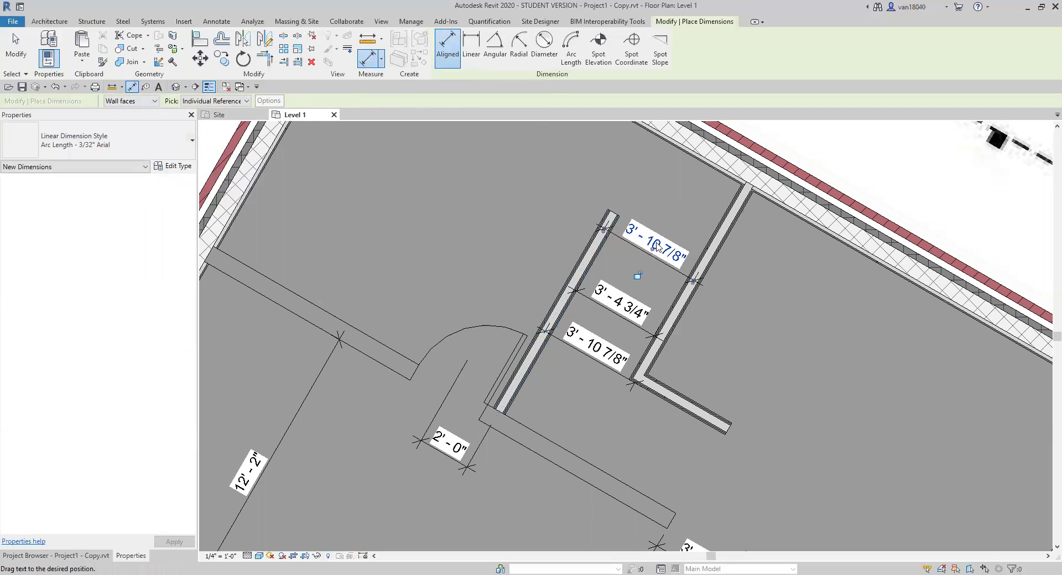
drag(656, 246, 669, 215)
key(Escape)
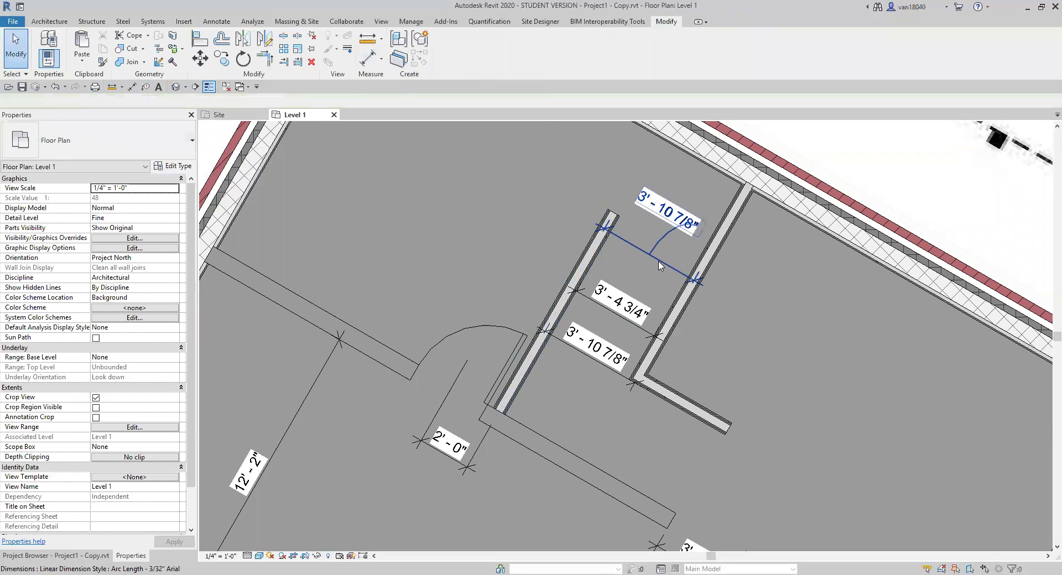
- Move the new top dimension line up closer to the wall ends
click(658, 260)
drag(658, 260, 656, 238)
key(Escape)
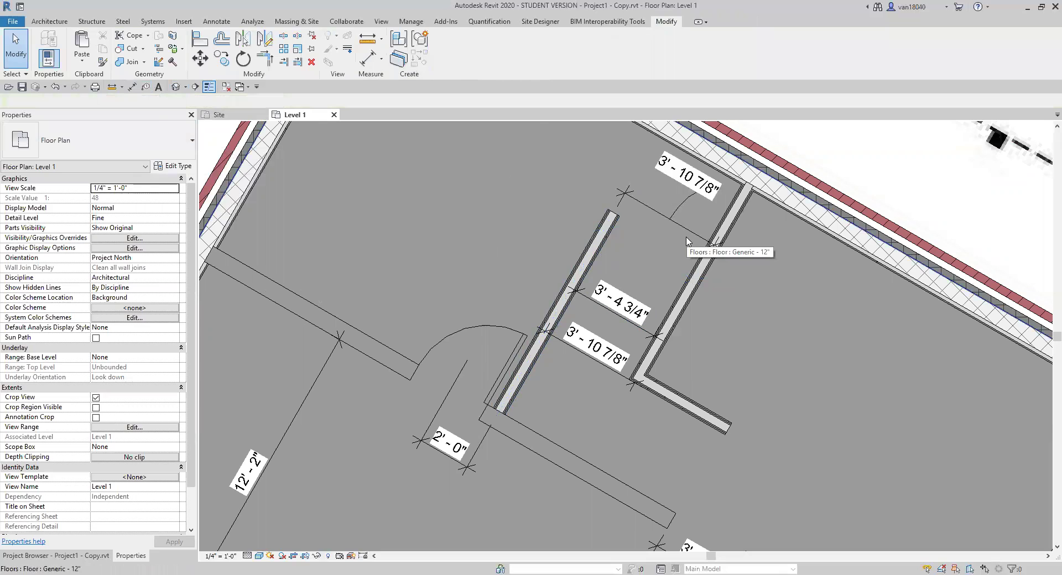
click(687, 232)
- Delete the extra arc-length dimension at the partition tops and re-centre the view on the partitions
key(Delete)
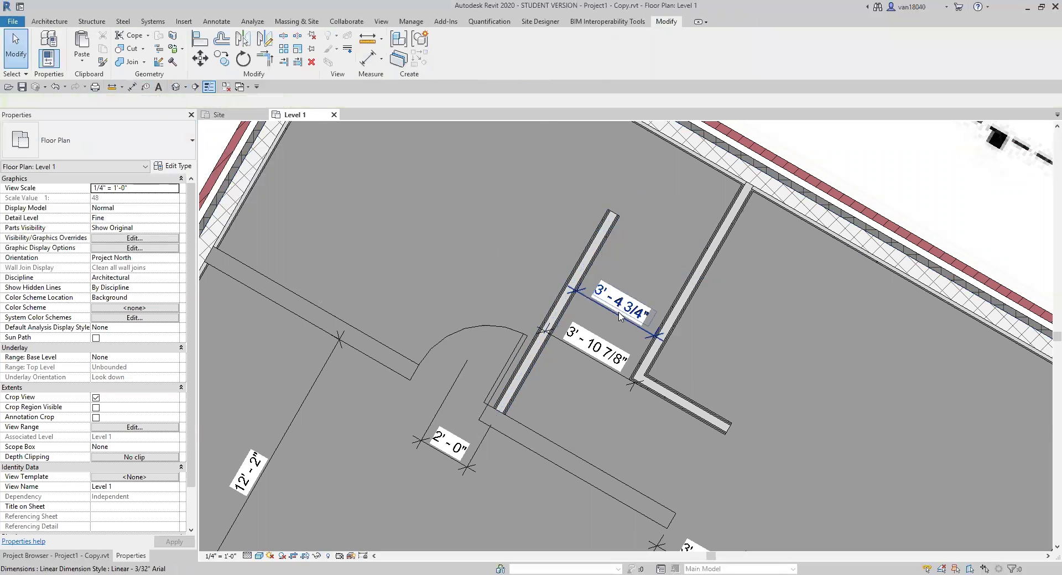
scroll(600, 334, up, 3)
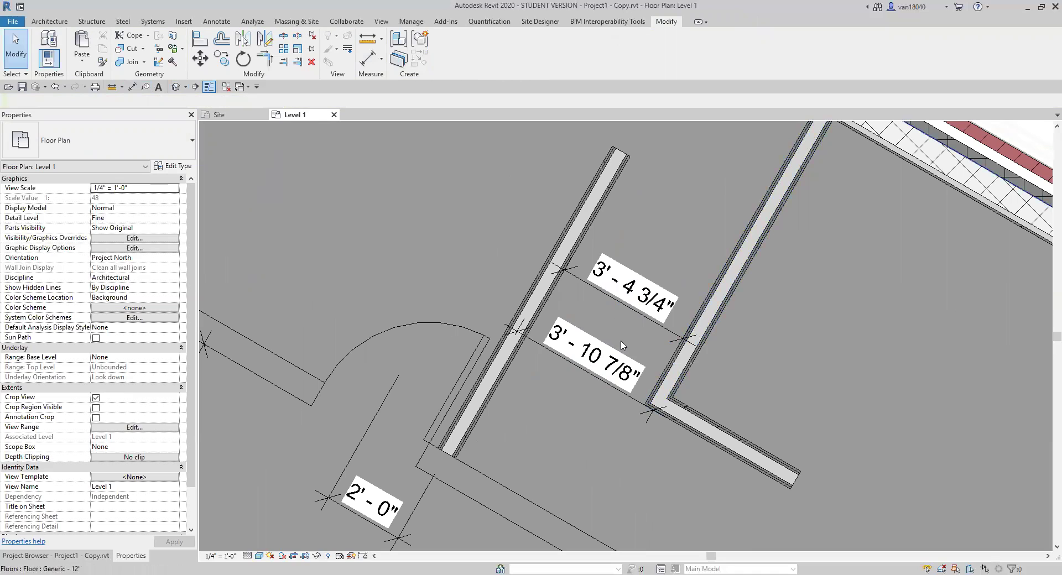
scroll(641, 334, up, 2)
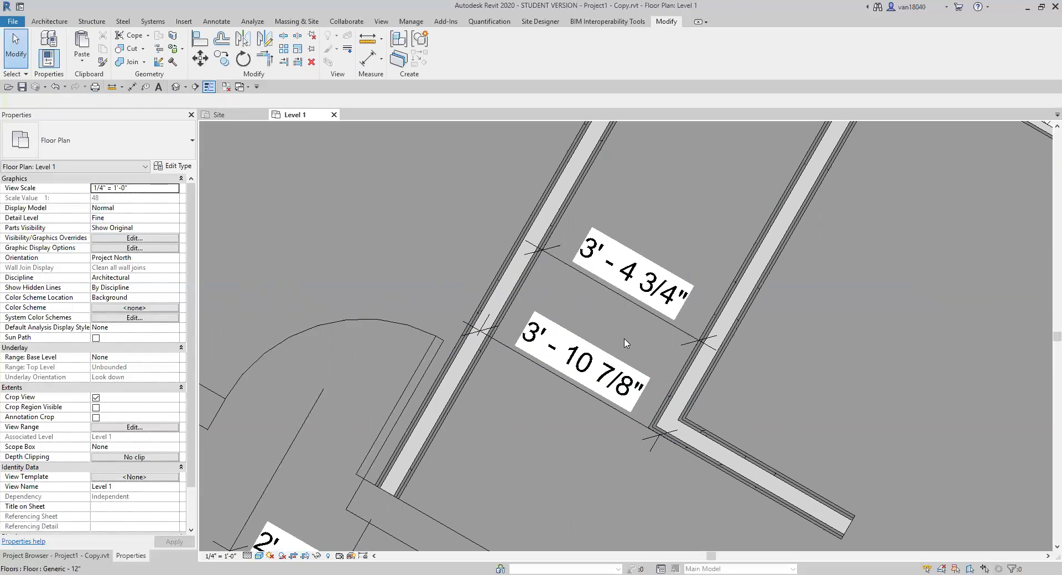
scroll(624, 343, down, 5)
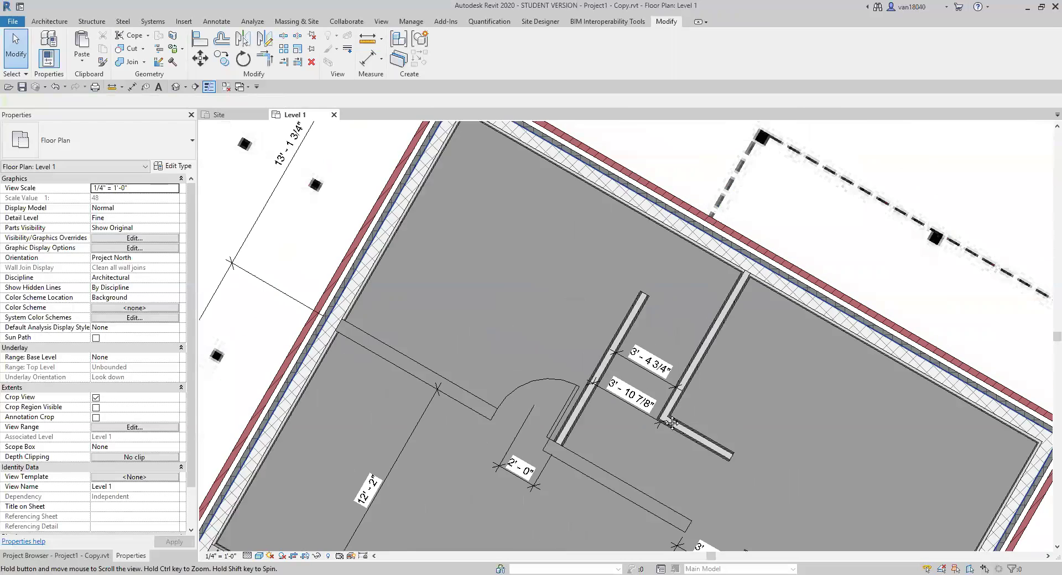
middle_drag(671, 423, 605, 358)
scroll(561, 340, up, 3)
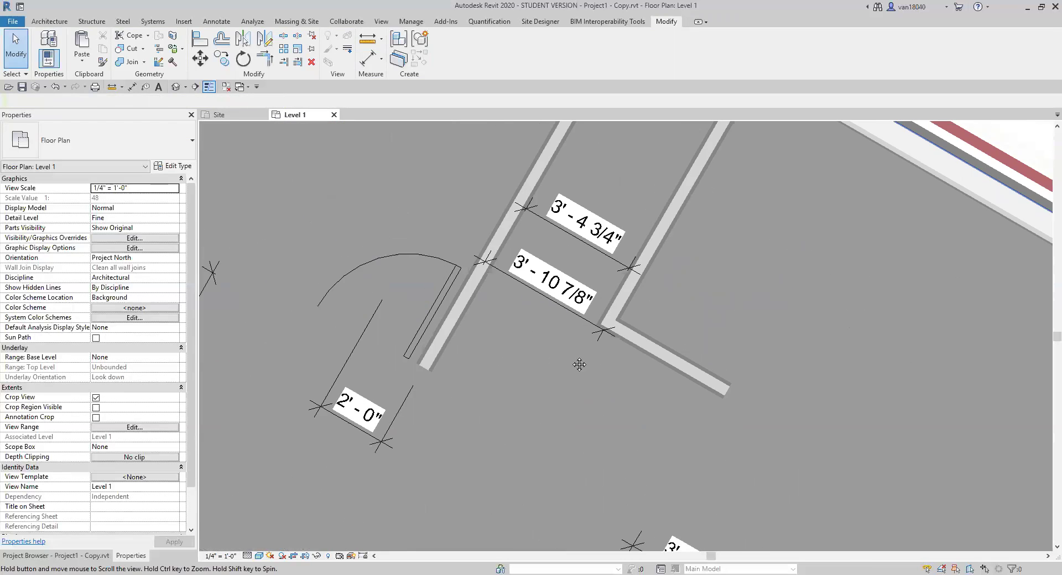
- Move the left partition wall to 3'-6" from the right partition via its temporary dimension
click(548, 258)
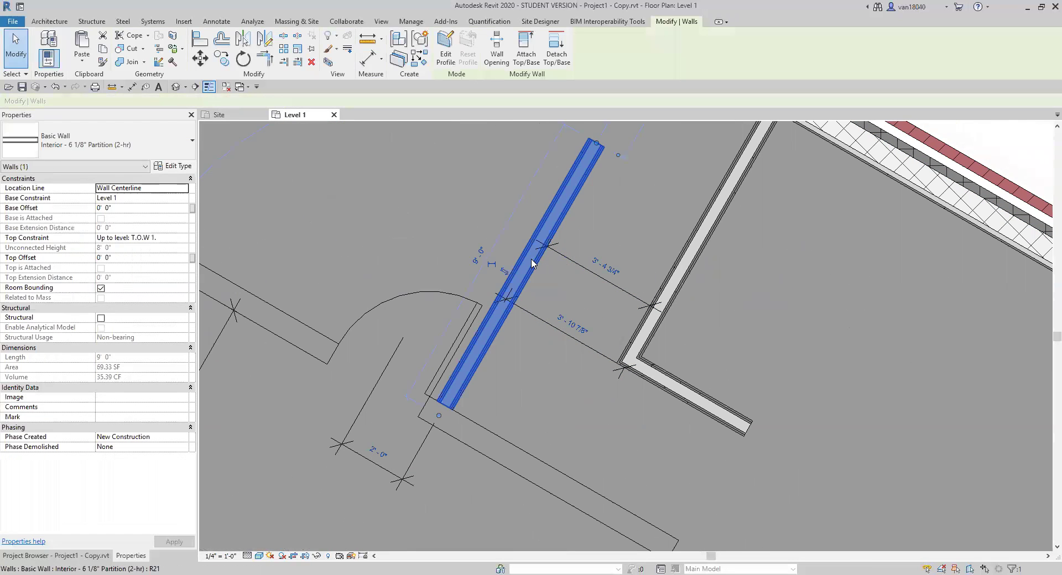
click(668, 279)
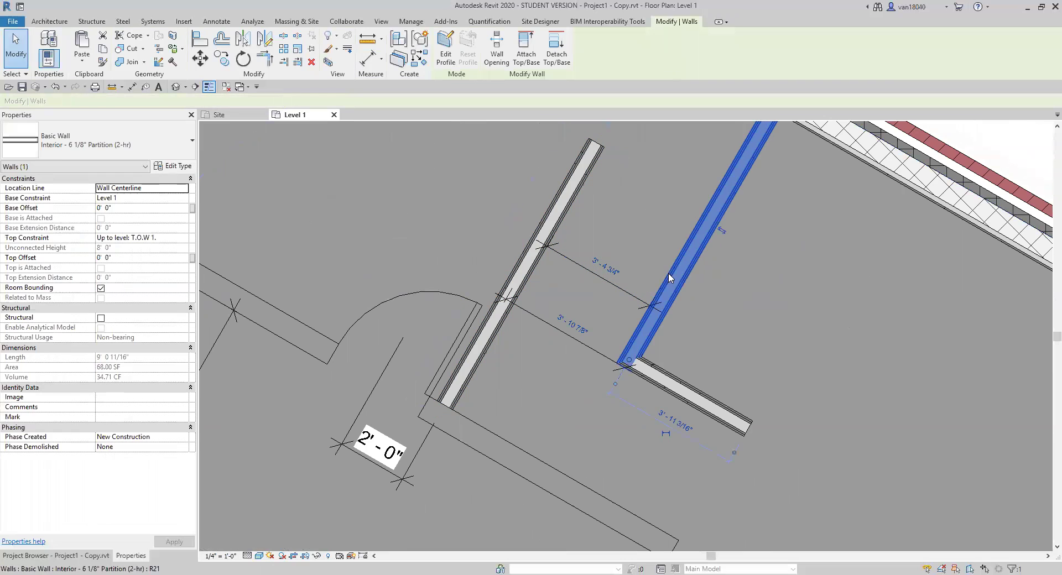
click(524, 274)
click(602, 267)
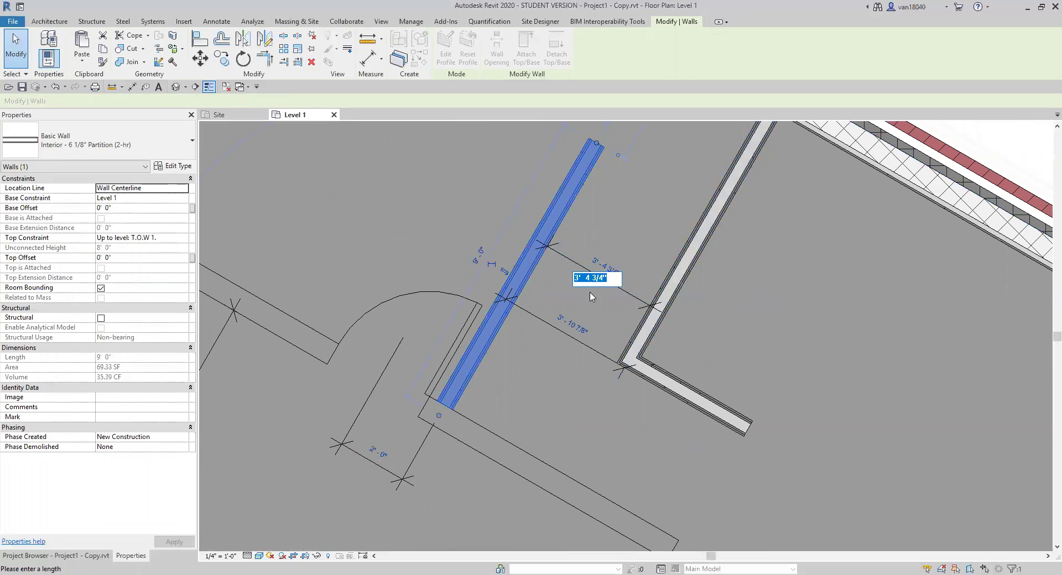
text(3.5)
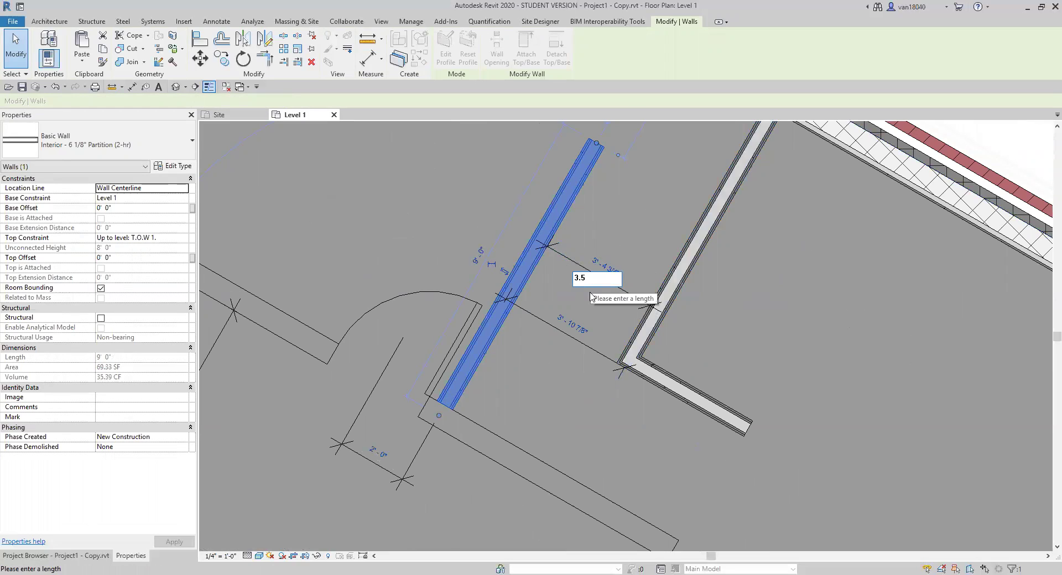
key(BackSpace)
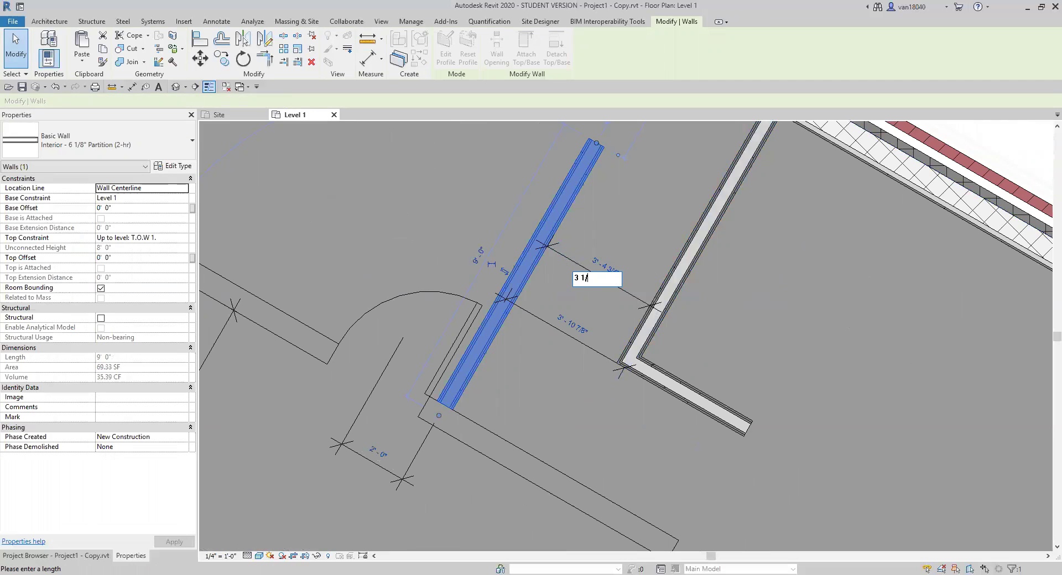
key(Return)
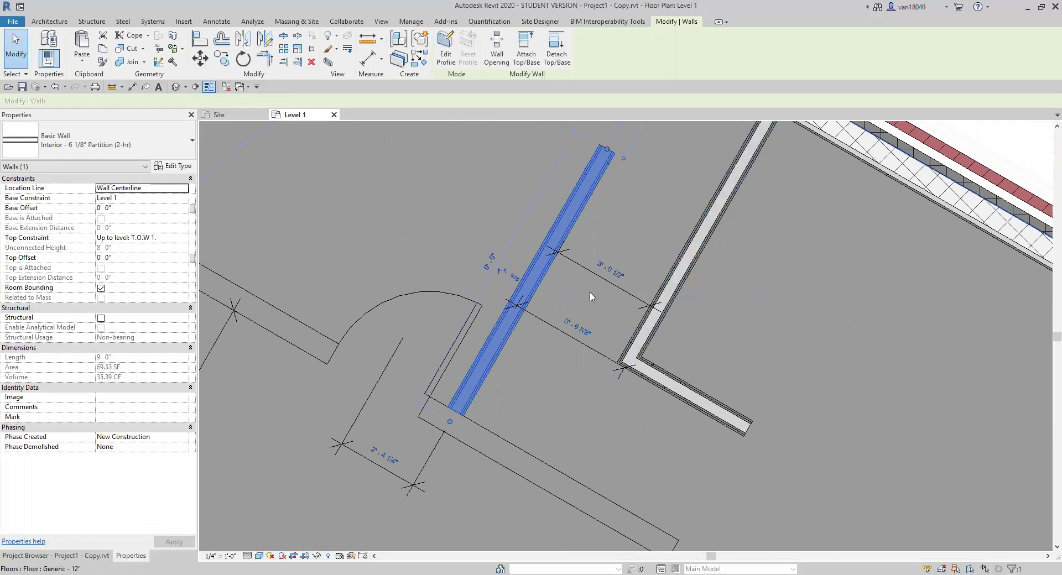
click(614, 277)
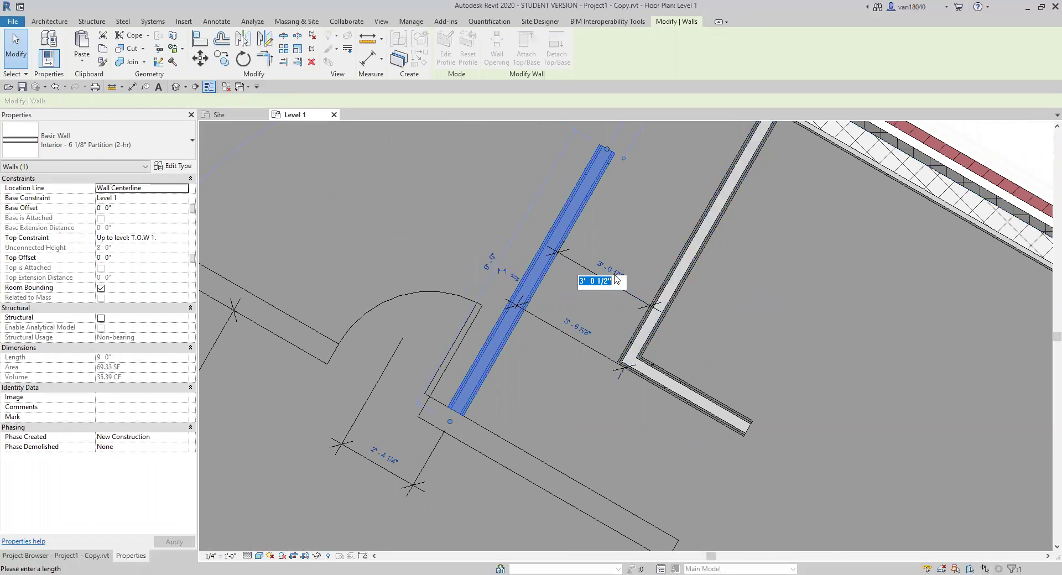
click(607, 282)
text(6)
key(Return)
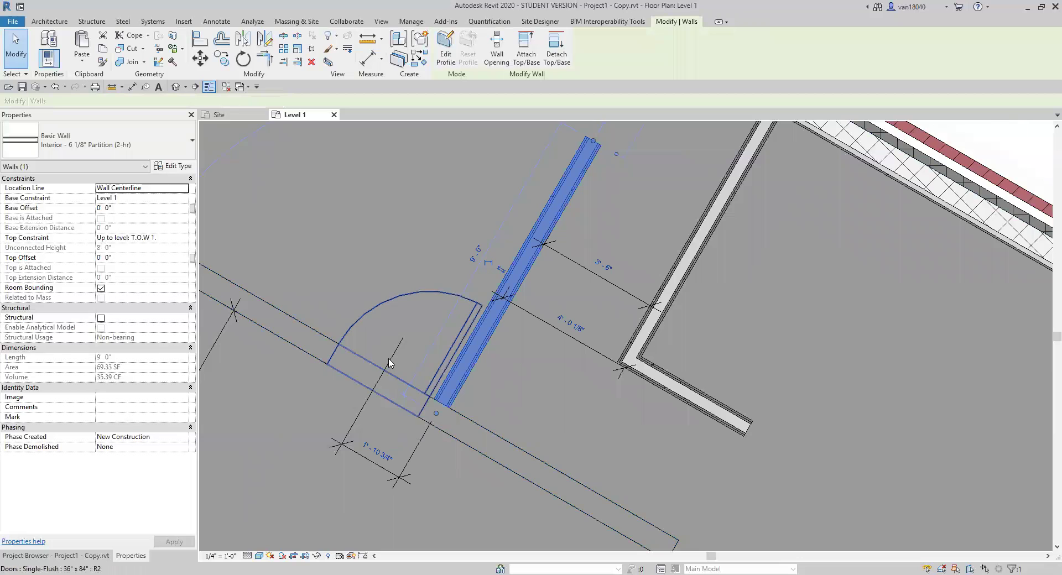
- Set the door's distance from the adjoining wall to 2'-0"
click(349, 363)
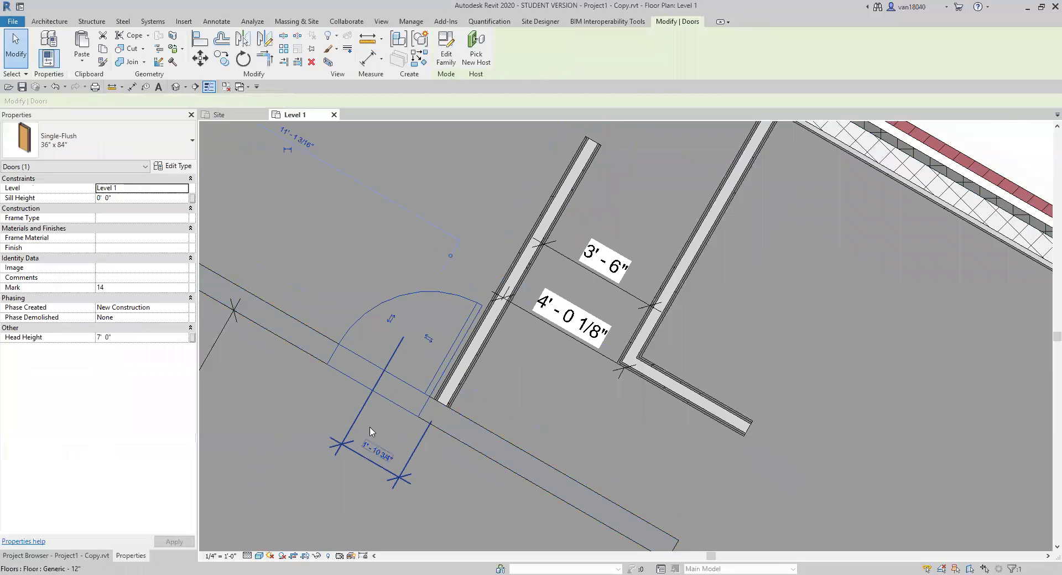
click(384, 456)
text(2)
key(Return)
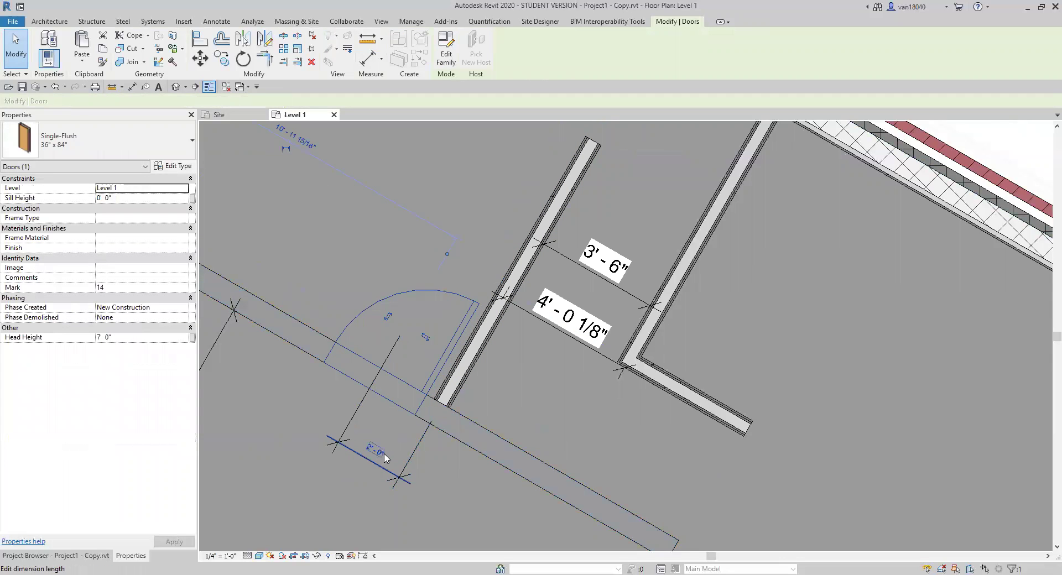
key(Escape)
scroll(500, 449, down, 4)
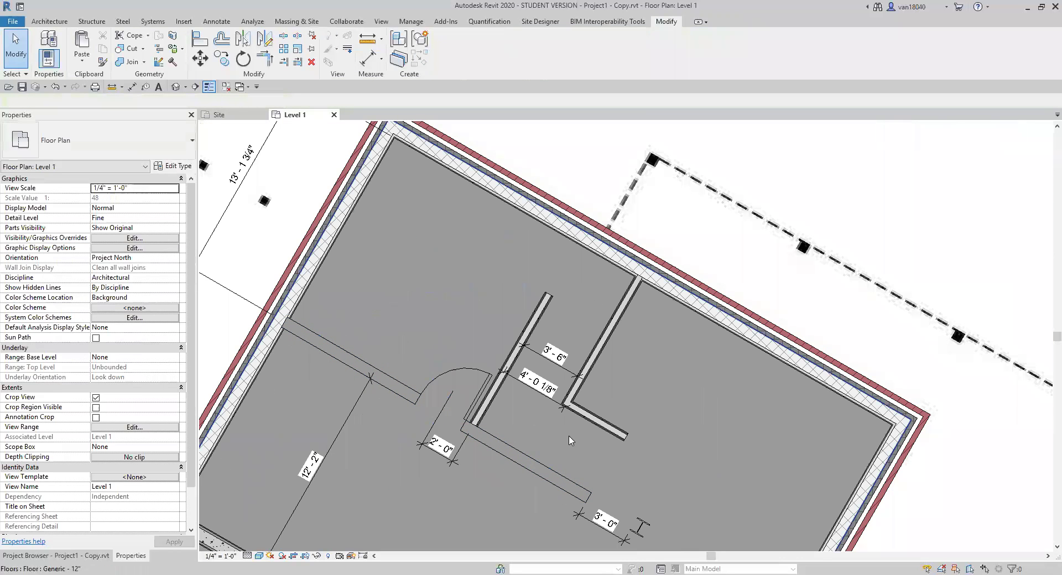
scroll(562, 402, down, 3)
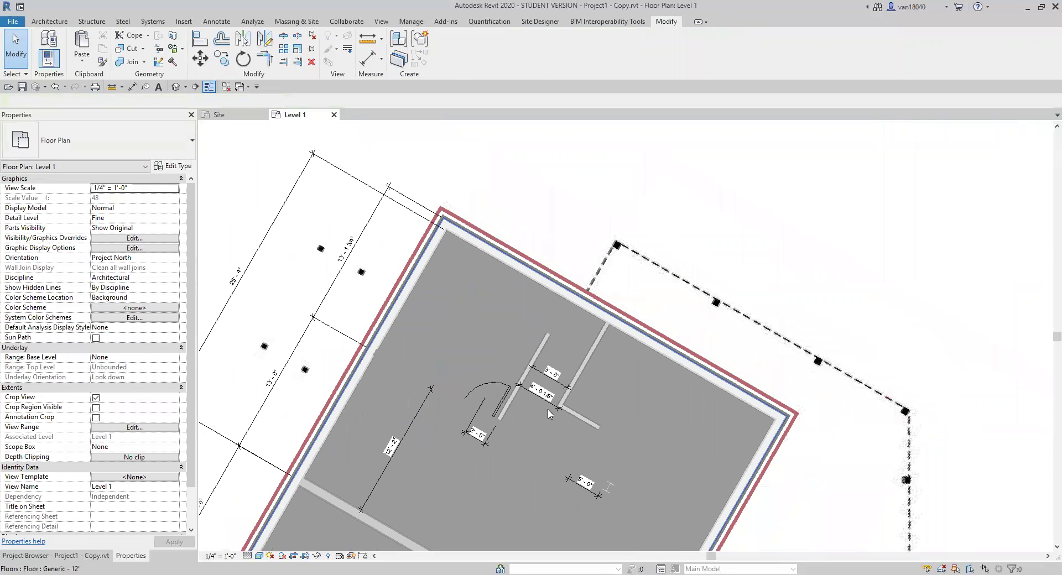
scroll(587, 314, up, 1)
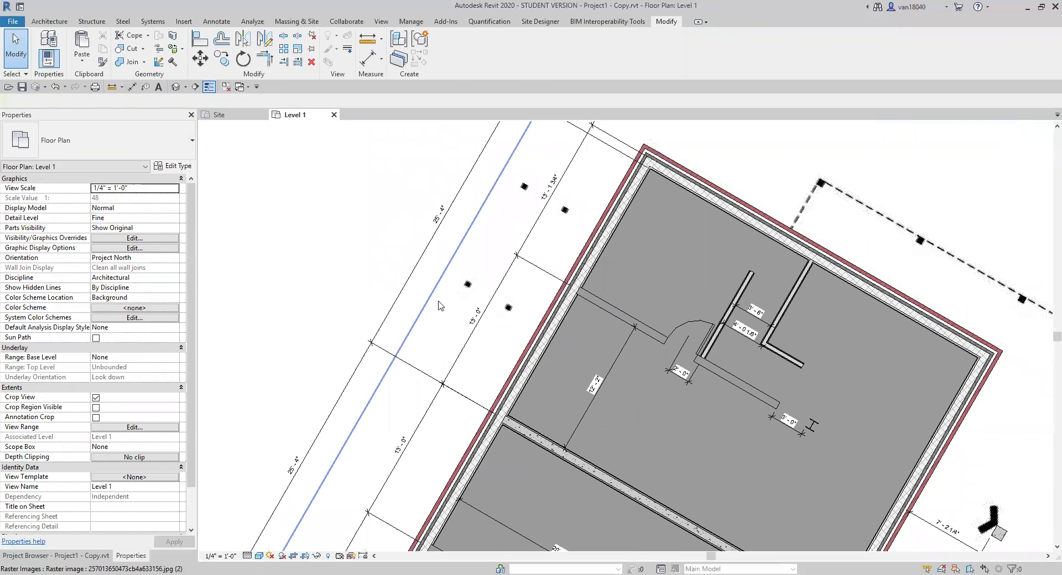
middle_drag(545, 372, 412, 262)
scroll(496, 353, down, 3)
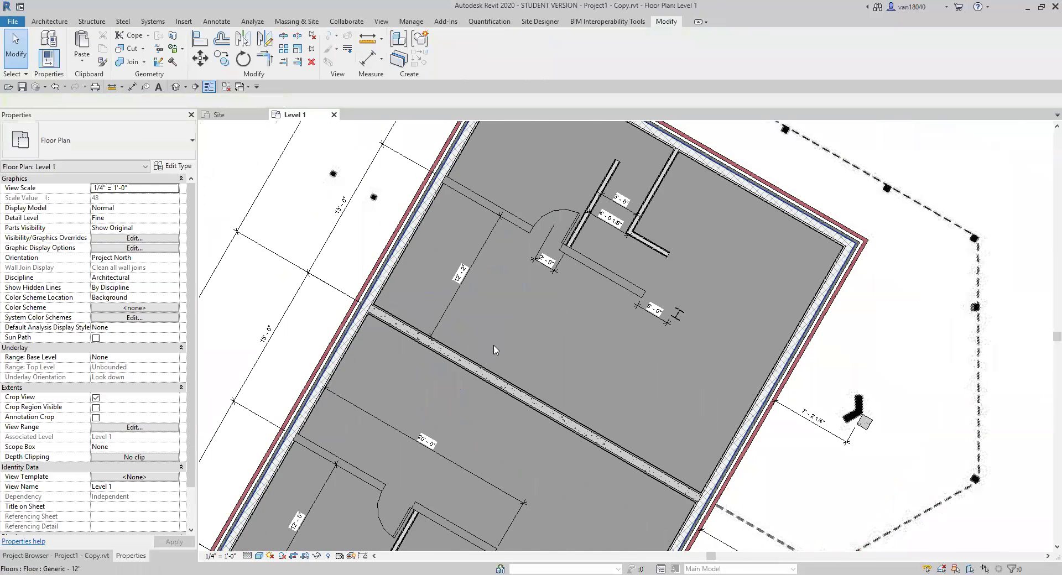
scroll(481, 348, up, 2)
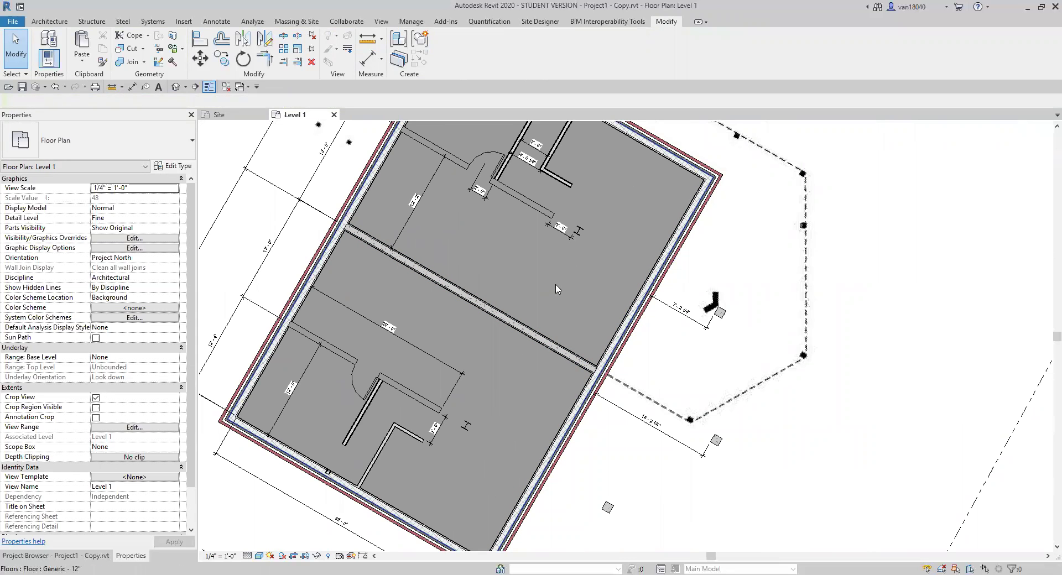
click(550, 347)
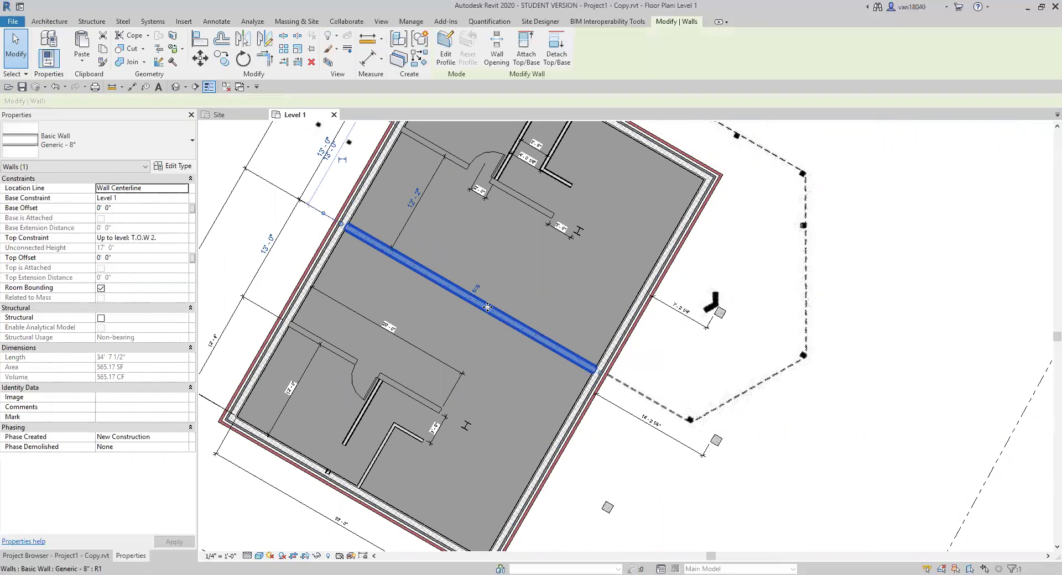
middle_drag(483, 282, 490, 412)
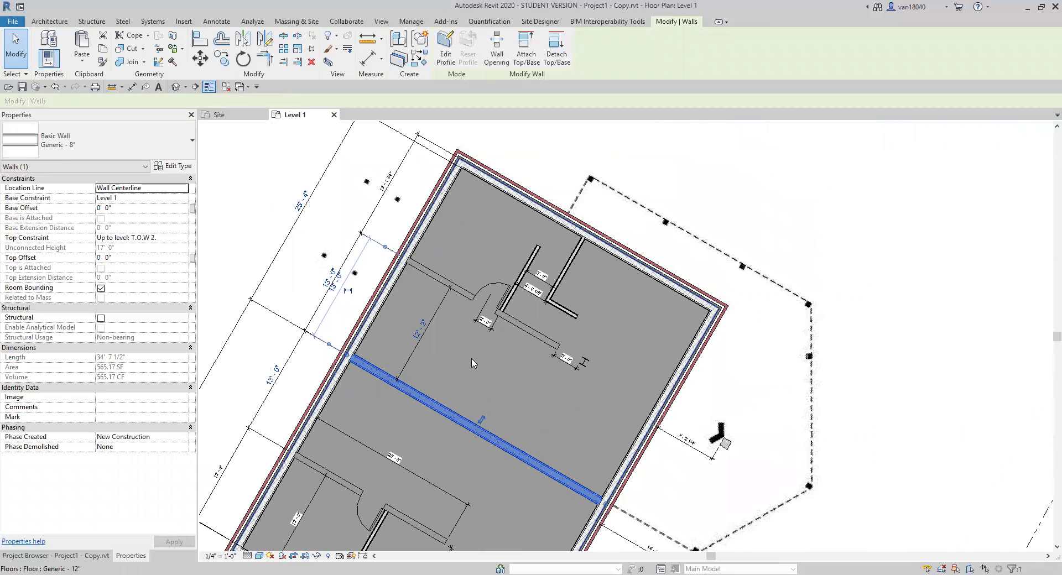
click(510, 323)
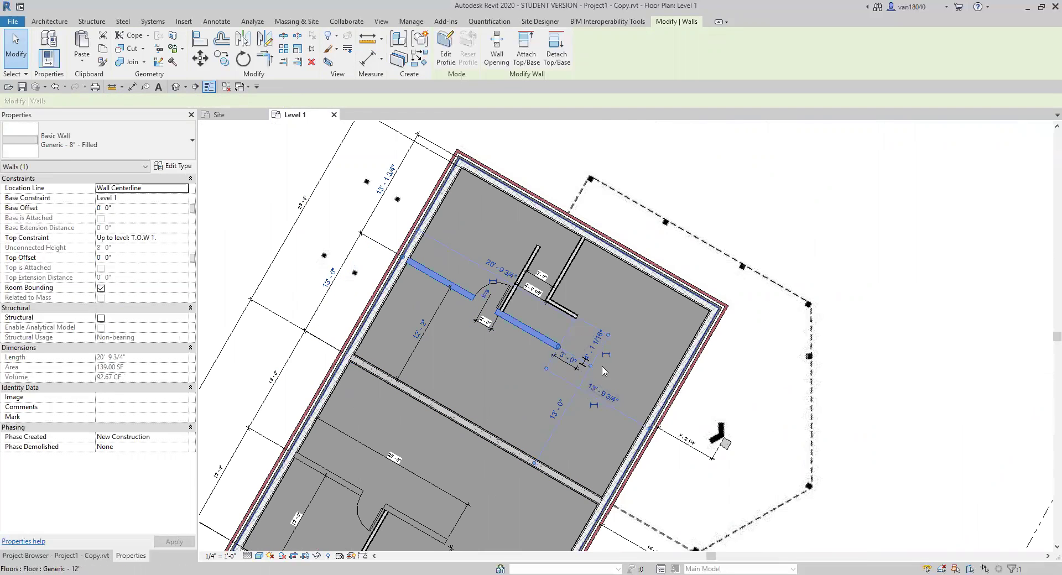
scroll(603, 389, up, 2)
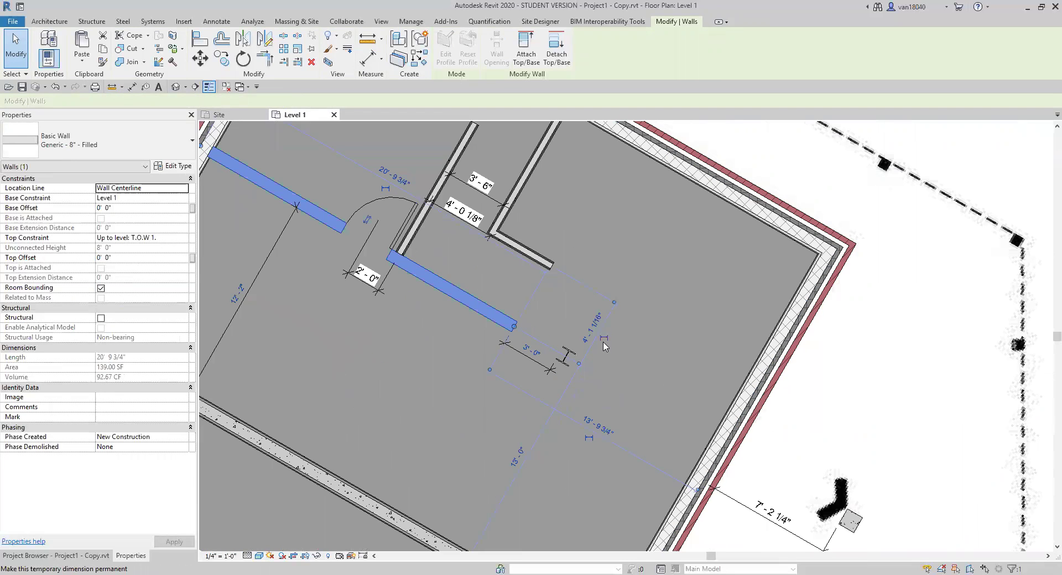
click(588, 441)
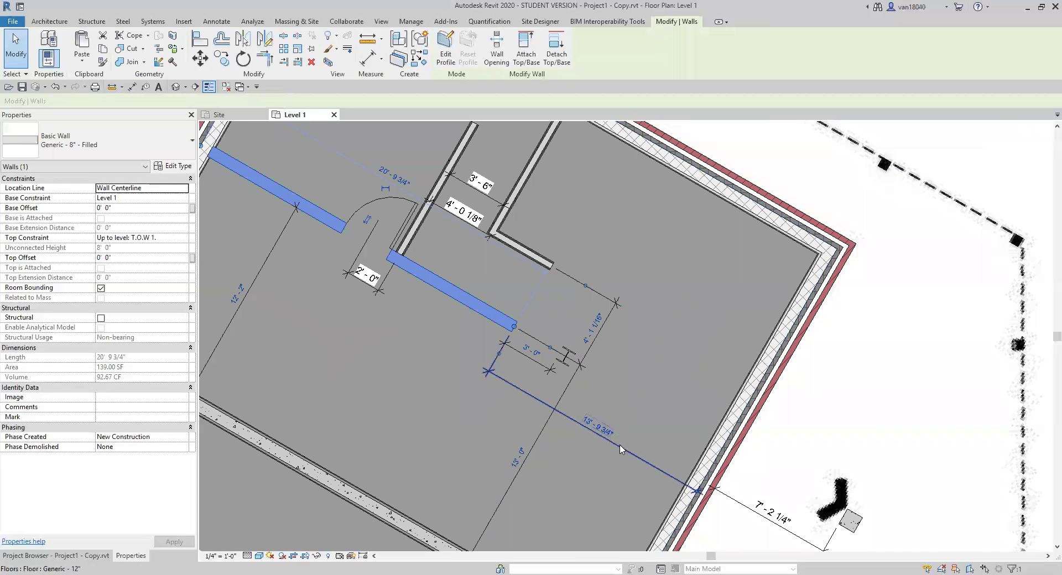
- Undo the 13'-9 3/4" dimension, drop the partition reference from the 13'-0" string, then remove it
key(ctrl+z)
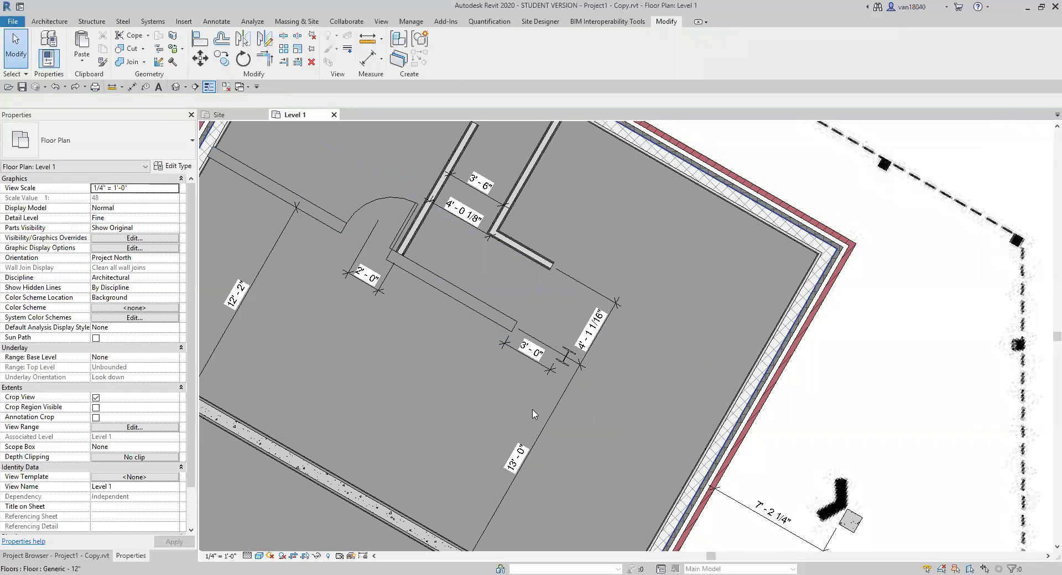
click(558, 405)
key(Escape)
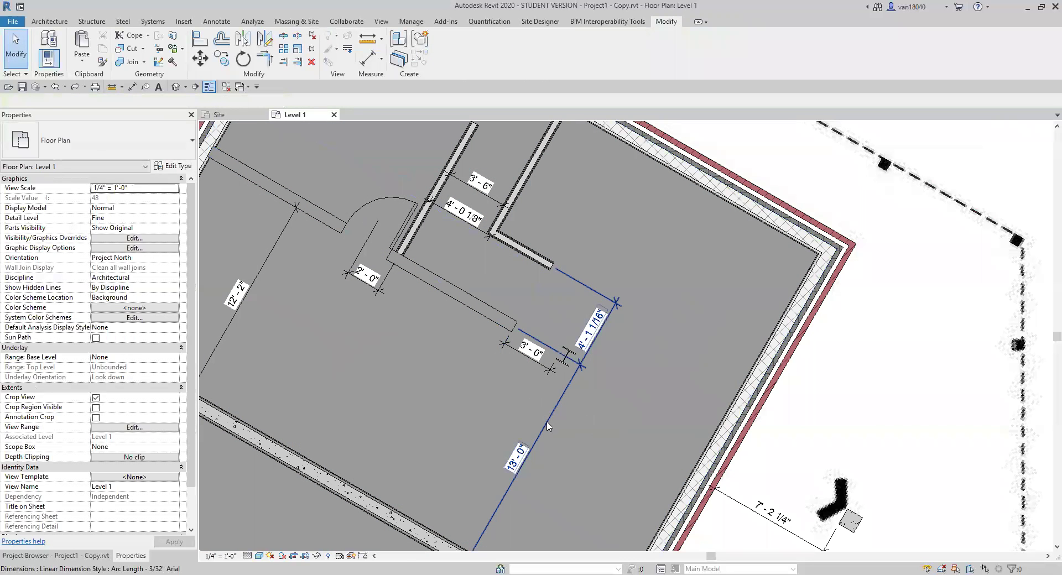
click(572, 388)
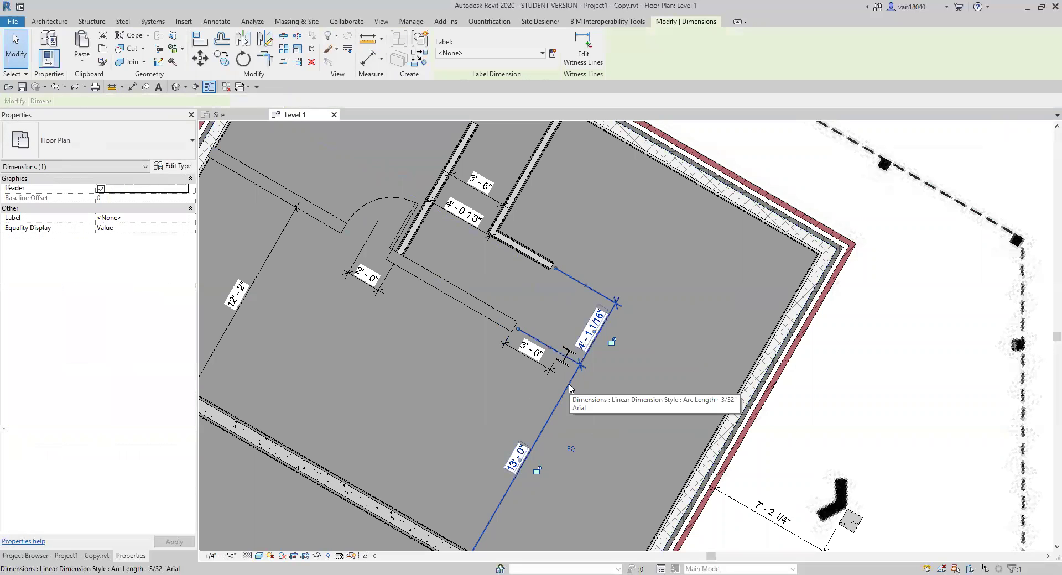
click(583, 64)
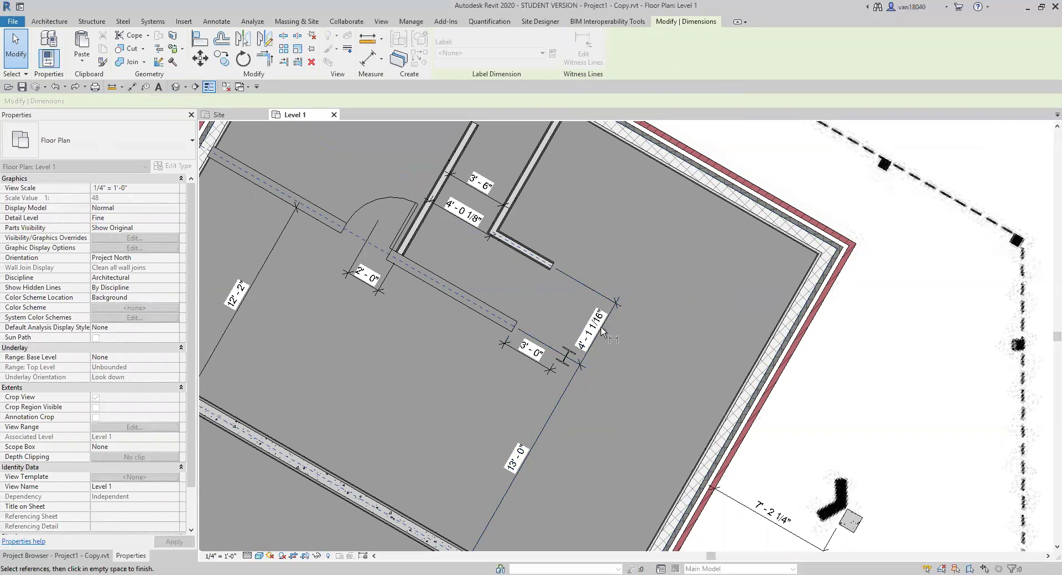
click(547, 266)
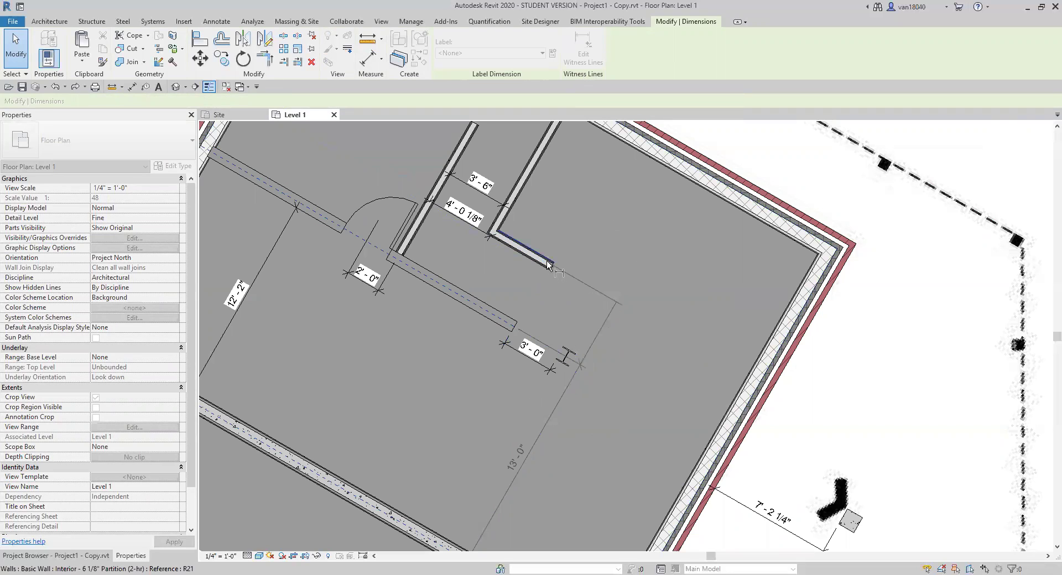
click(555, 312)
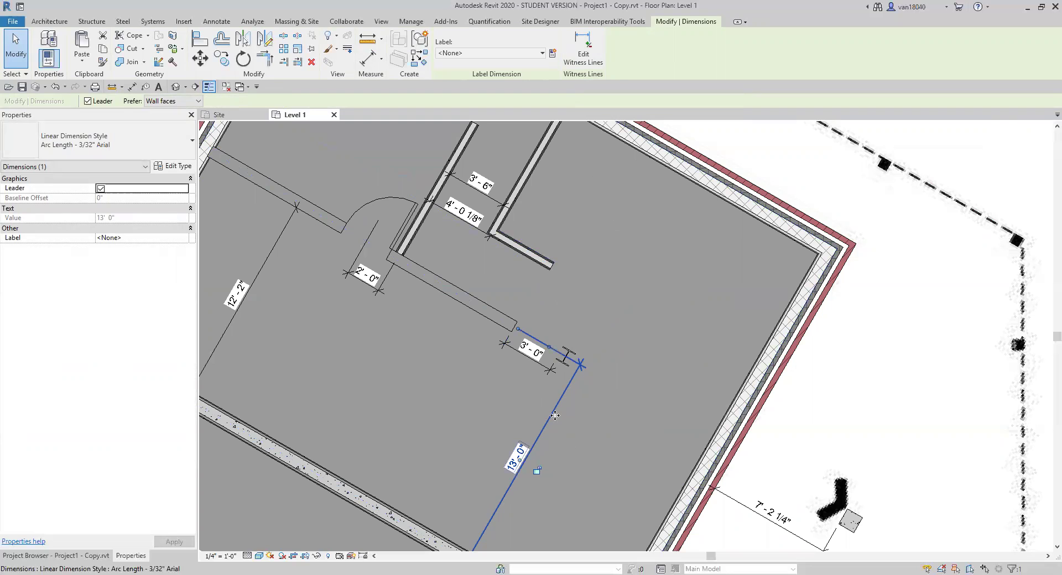
key(Escape)
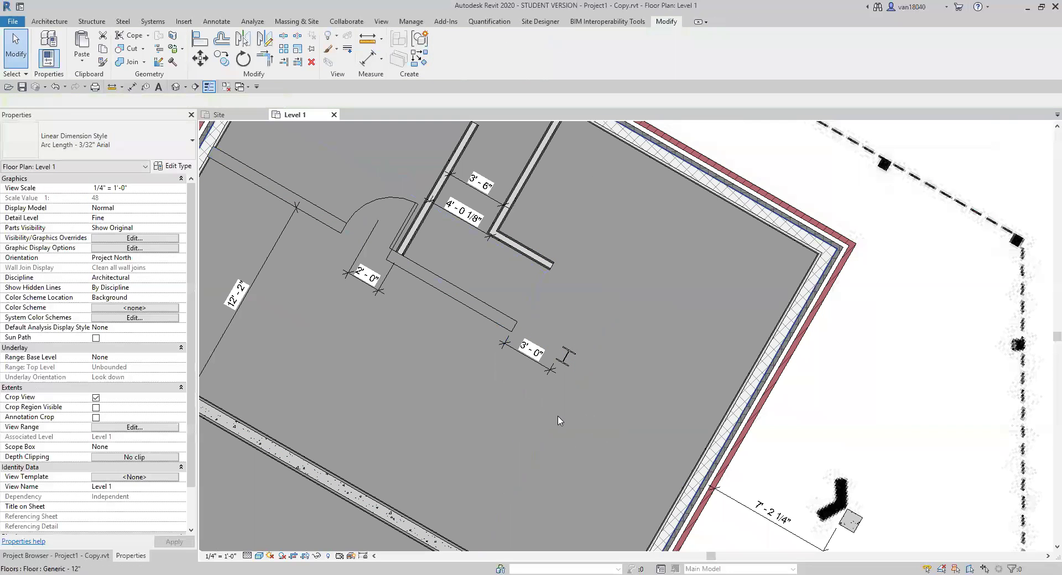
click(522, 336)
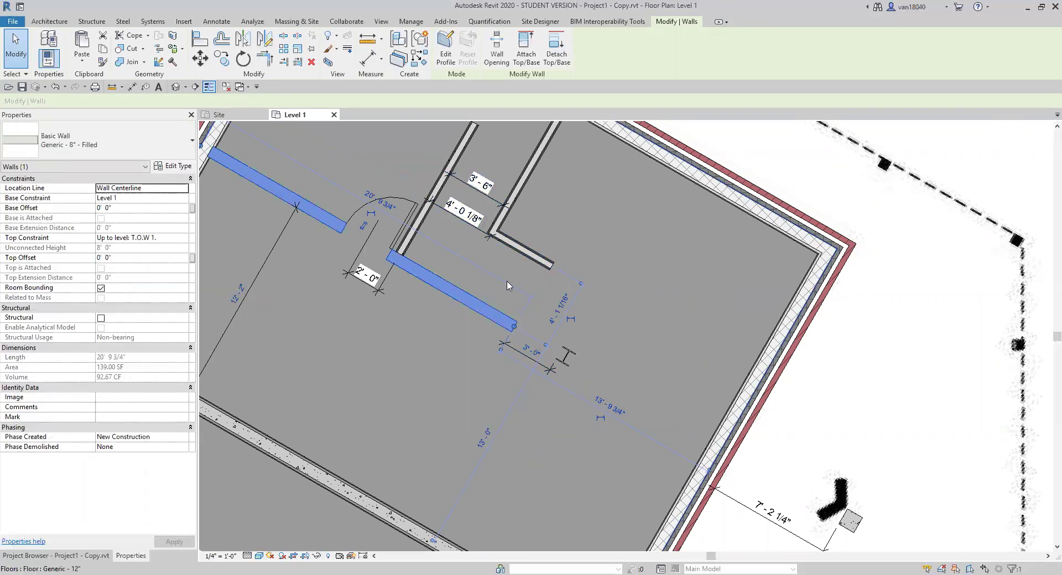
scroll(520, 295, up, 2)
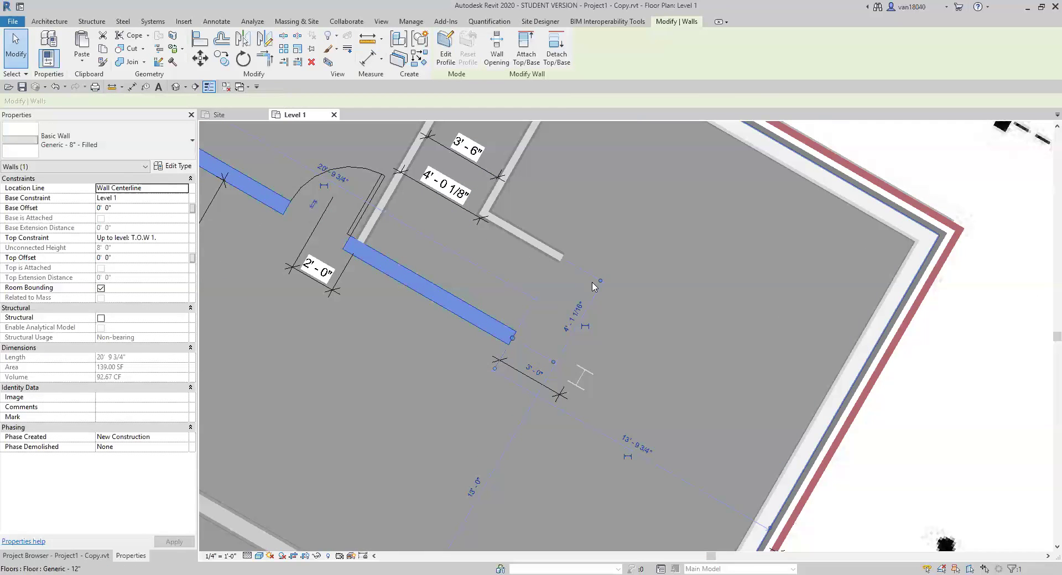
click(510, 333)
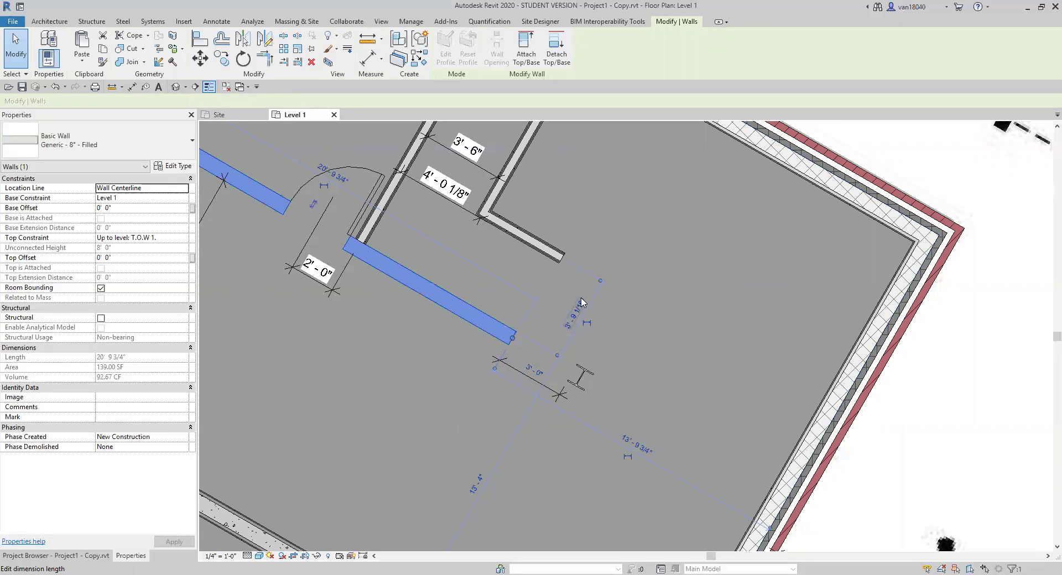
click(550, 264)
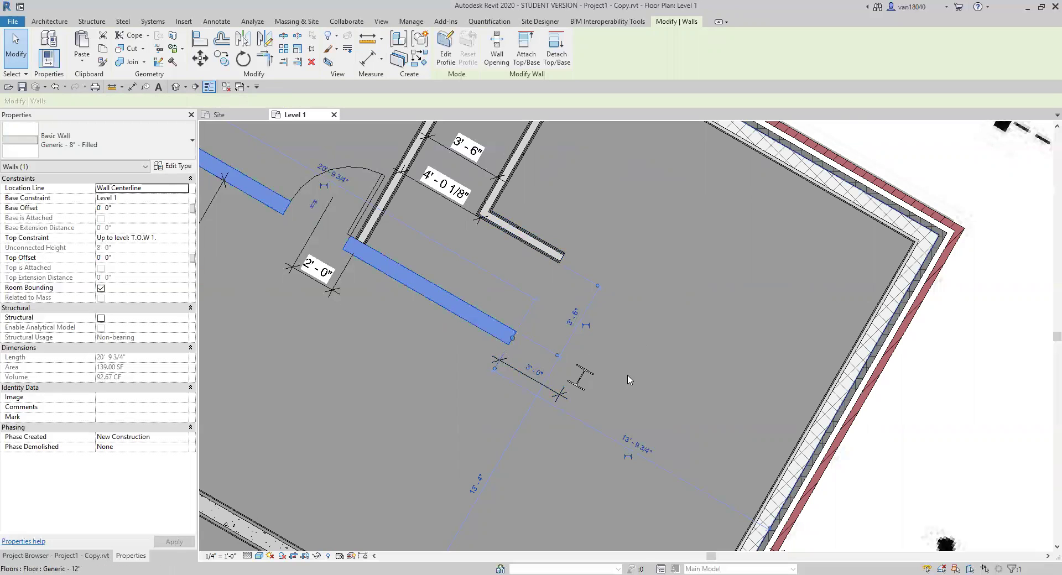
scroll(602, 388, down, 3)
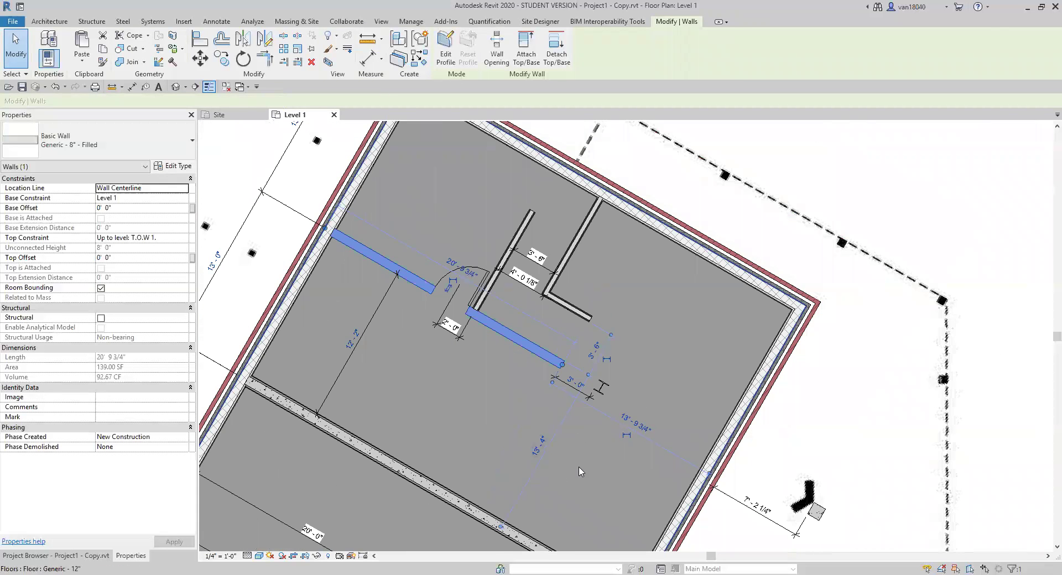
click(595, 449)
key(Escape)
scroll(816, 418, down, 5)
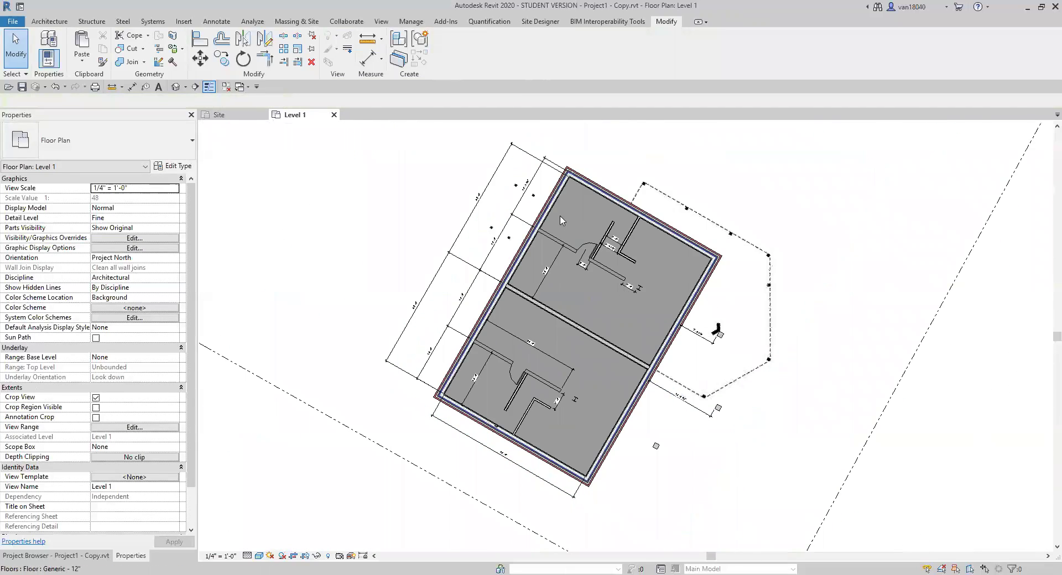
scroll(497, 265, up, 5)
middle_drag(507, 272, 575, 305)
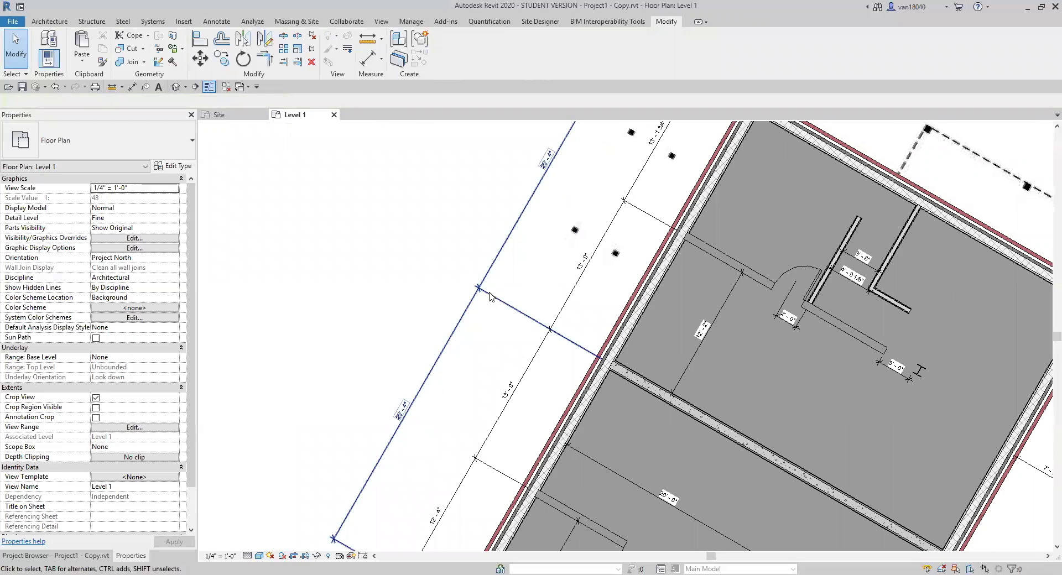
scroll(434, 378, down, 2)
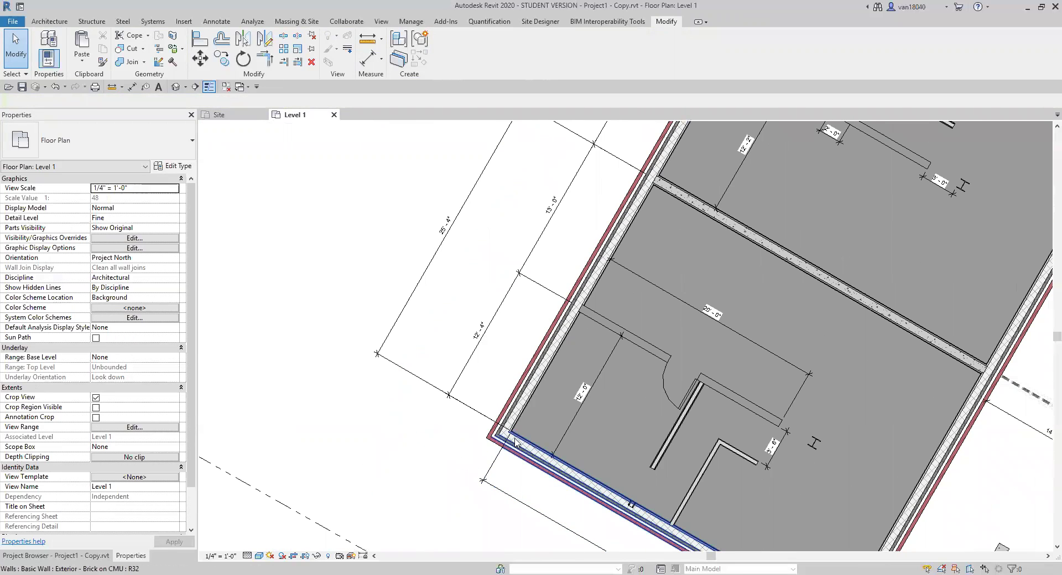
scroll(542, 401, down, 2)
scroll(680, 216, up, 4)
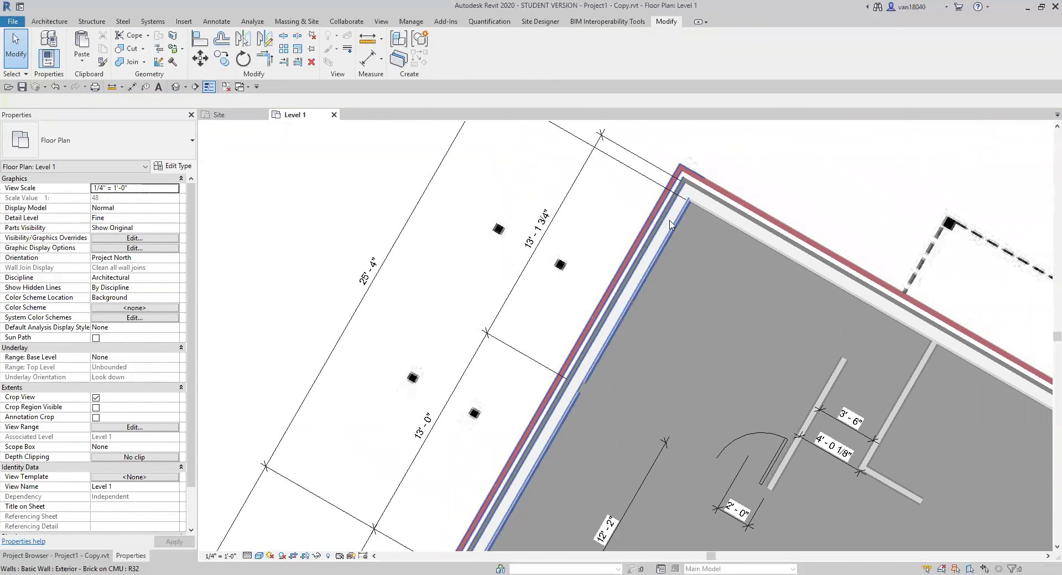
scroll(654, 242, down, 2)
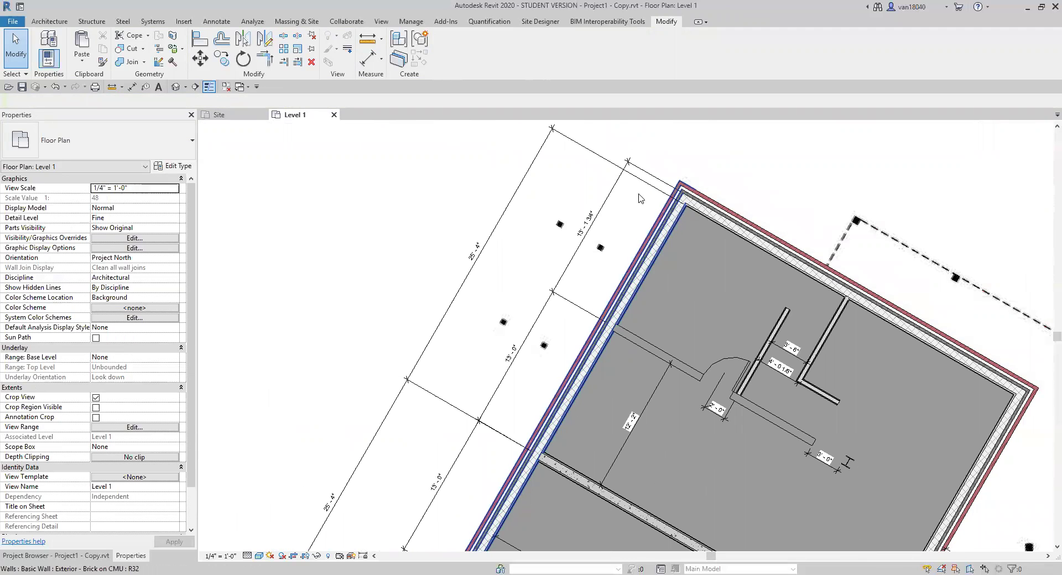
click(434, 394)
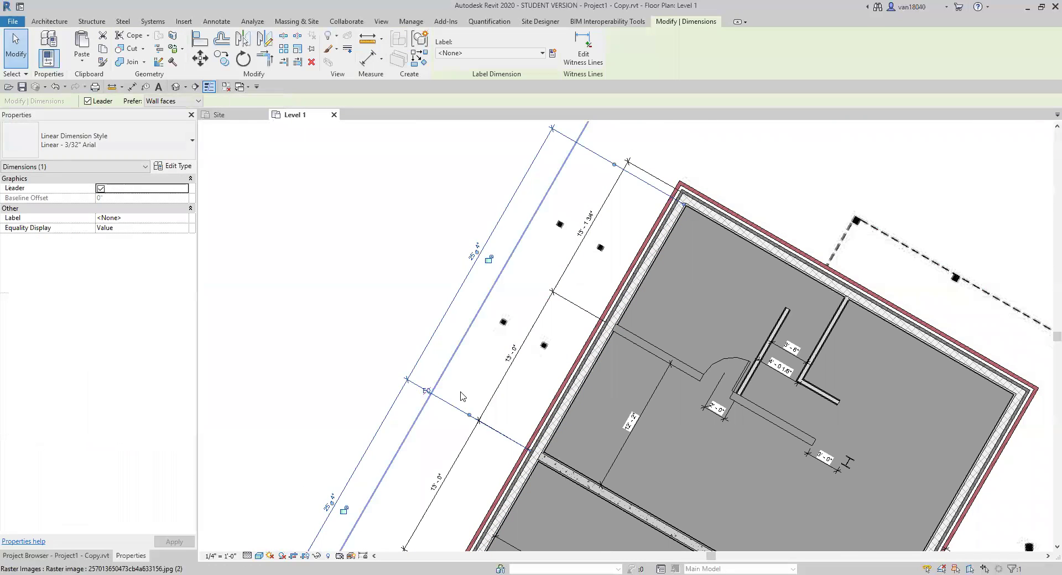
click(426, 393)
scroll(432, 459, down, 3)
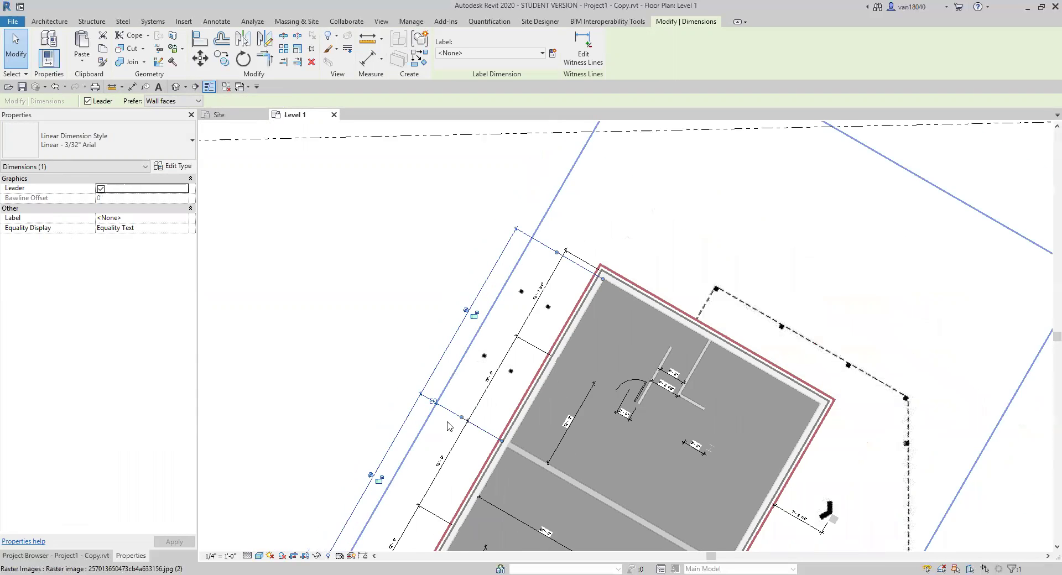
scroll(436, 339, up, 2)
scroll(436, 339, down, 2)
scroll(428, 318, up, 1)
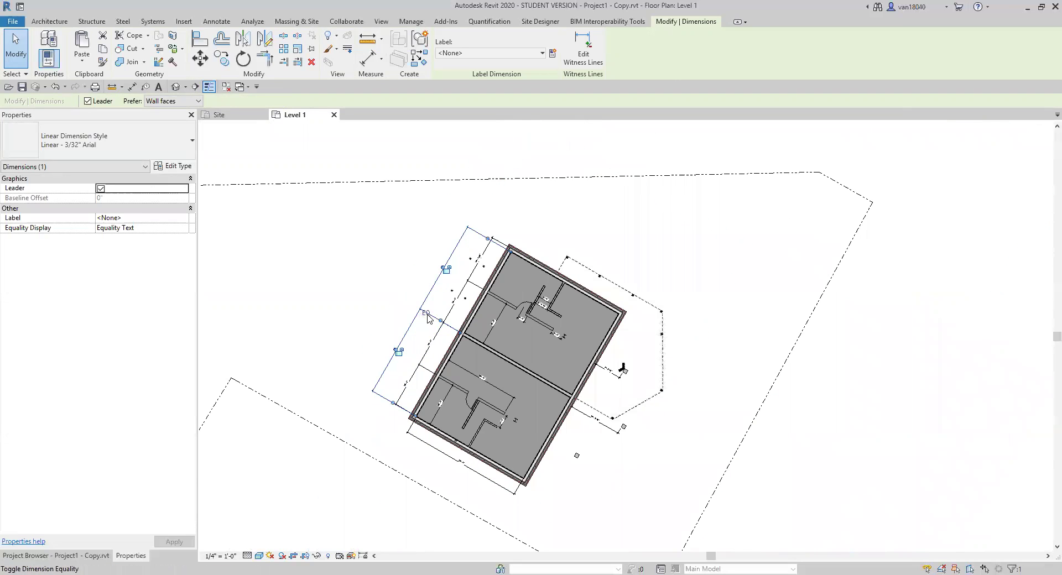
click(428, 310)
scroll(413, 326, up, 2)
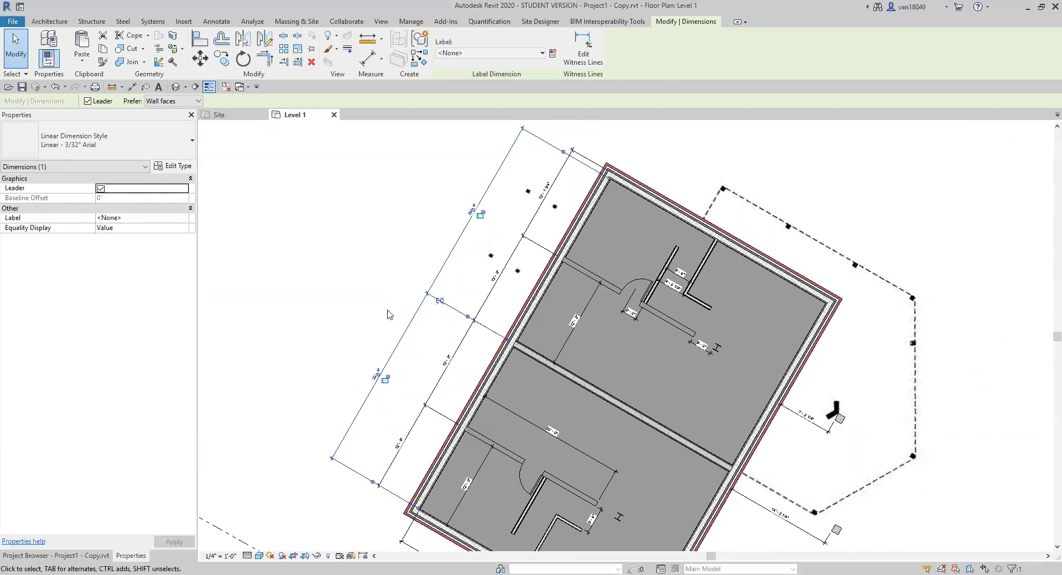
scroll(390, 321, up, 2)
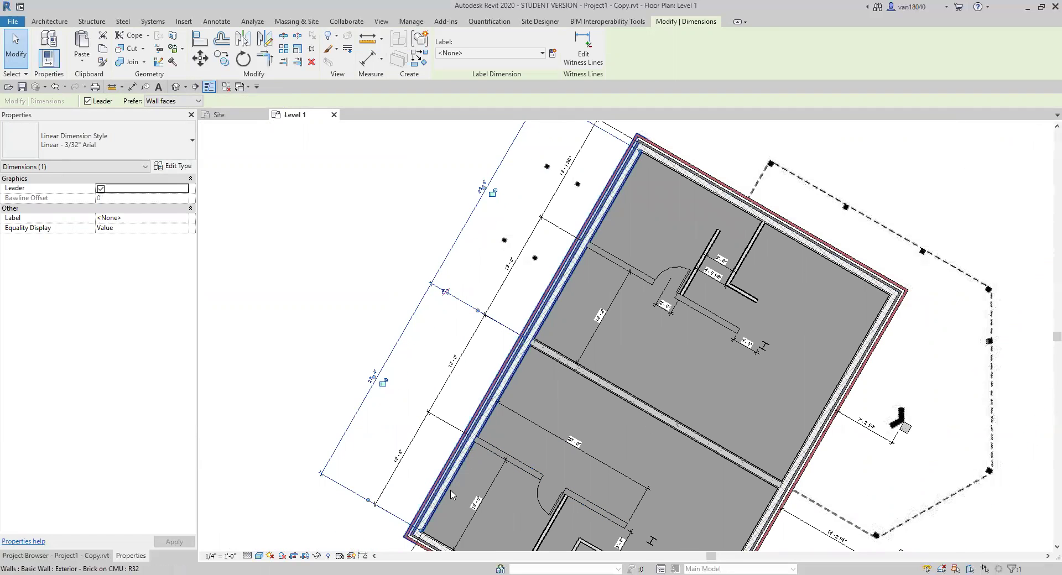
scroll(644, 217, down, 4)
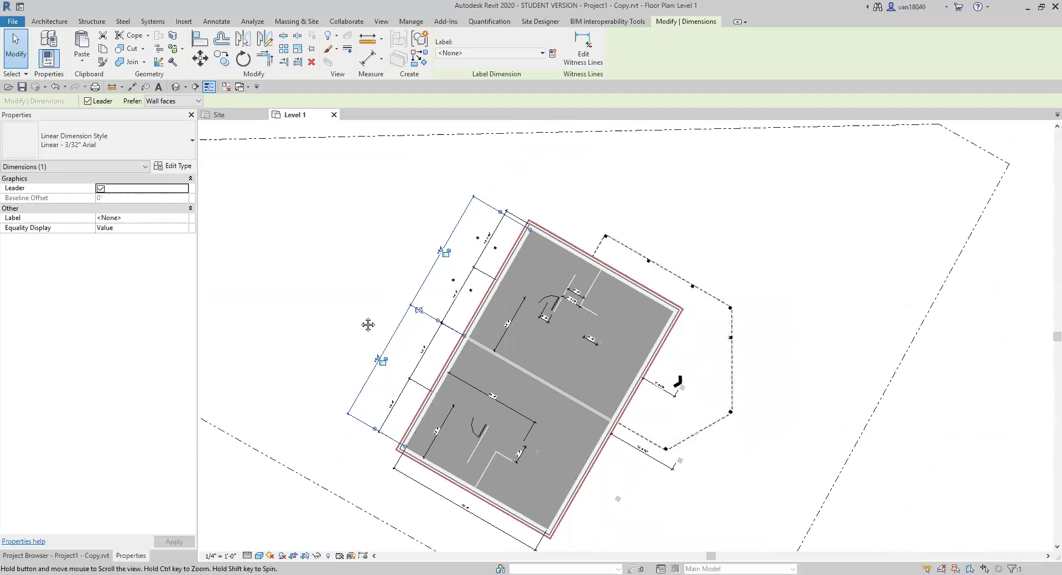
- Draw three short vertical Interior 2x6-2x4 walls side by side left of the building
click(49, 22)
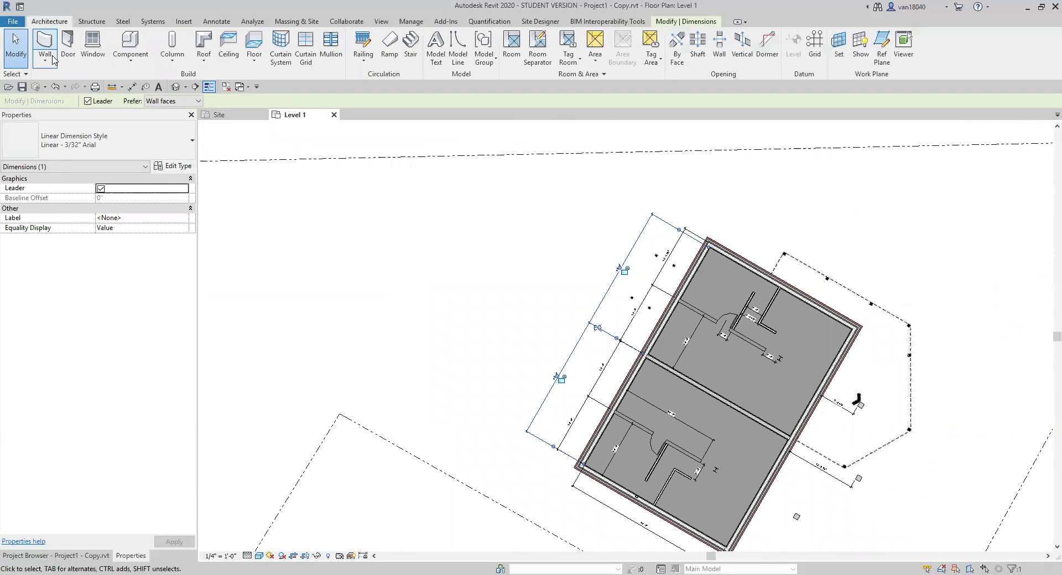
click(46, 45)
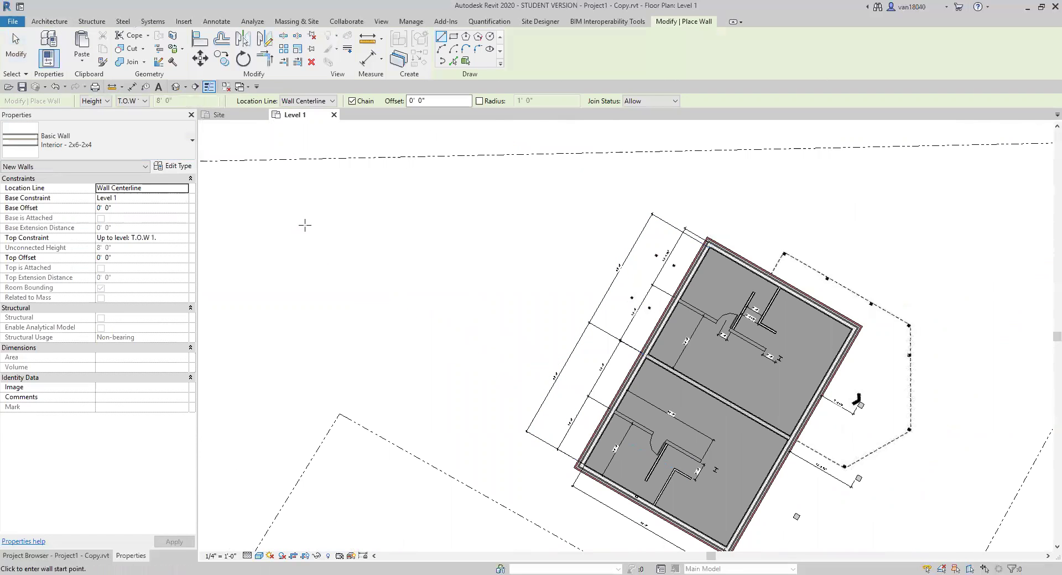
click(335, 272)
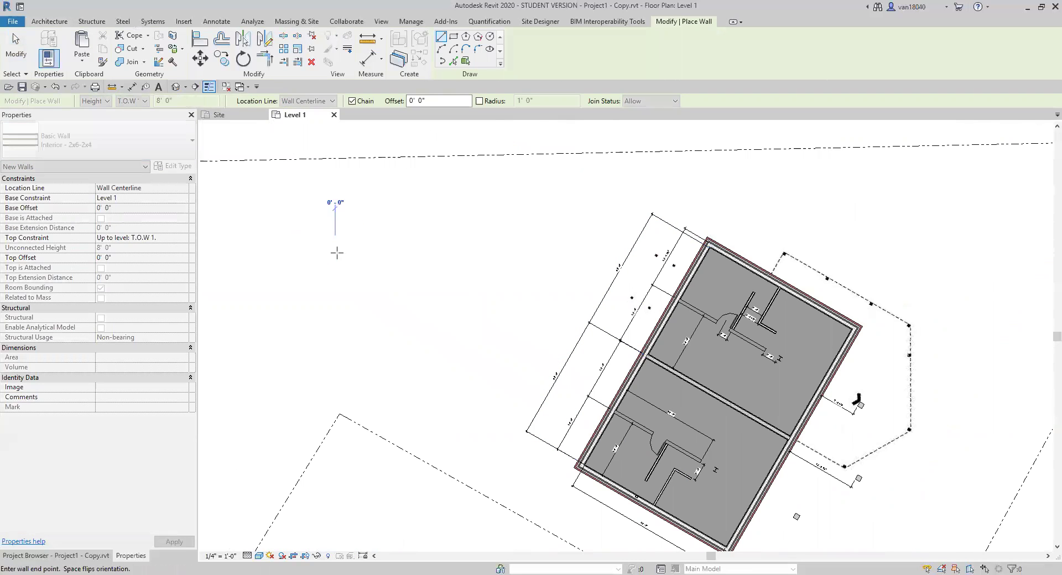
key(Escape)
click(369, 236)
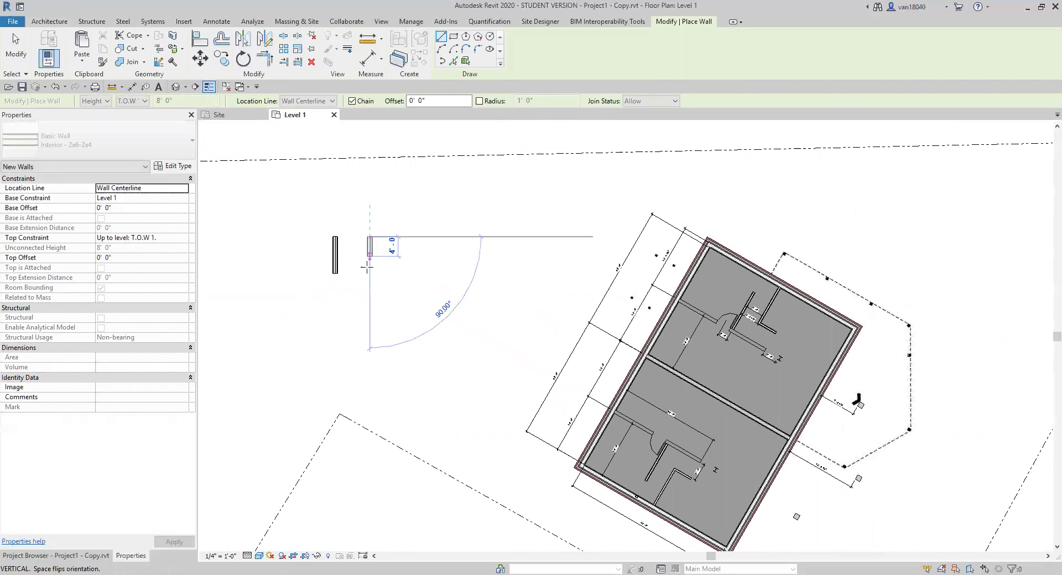
click(383, 282)
key(Escape)
click(417, 237)
click(417, 278)
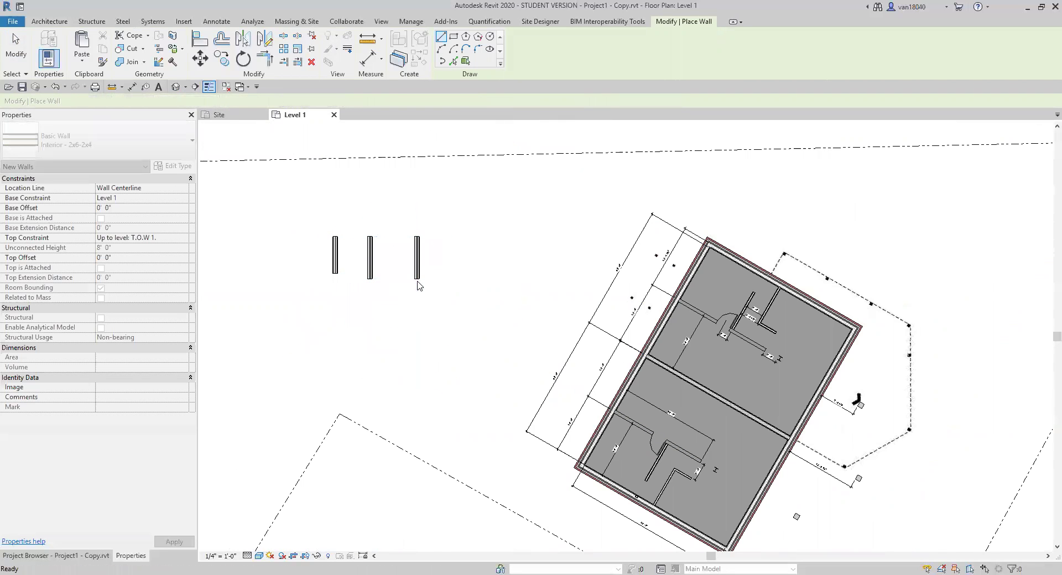
key(Escape)
key(Escape)
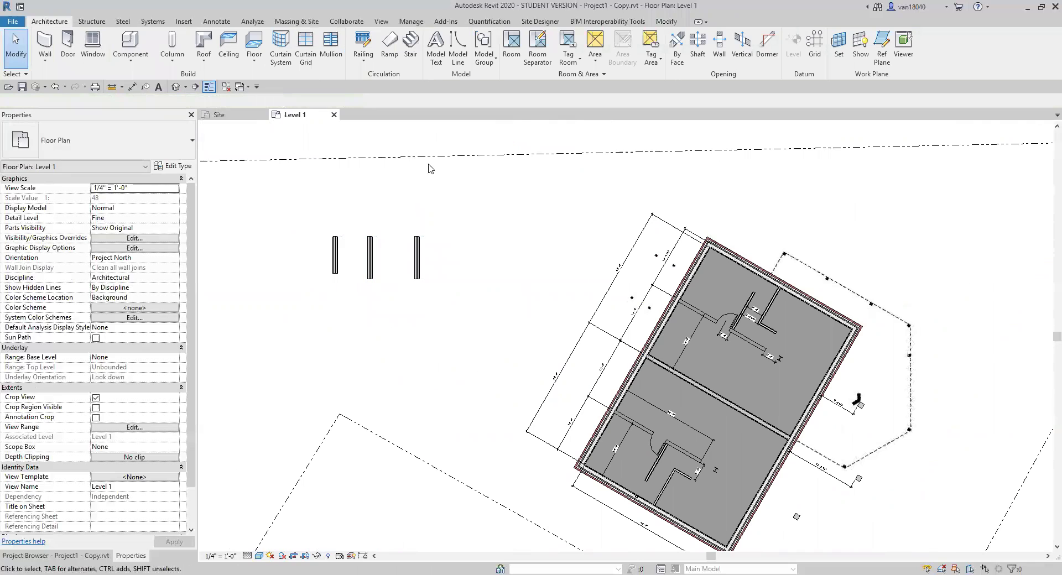
scroll(337, 211, up, 3)
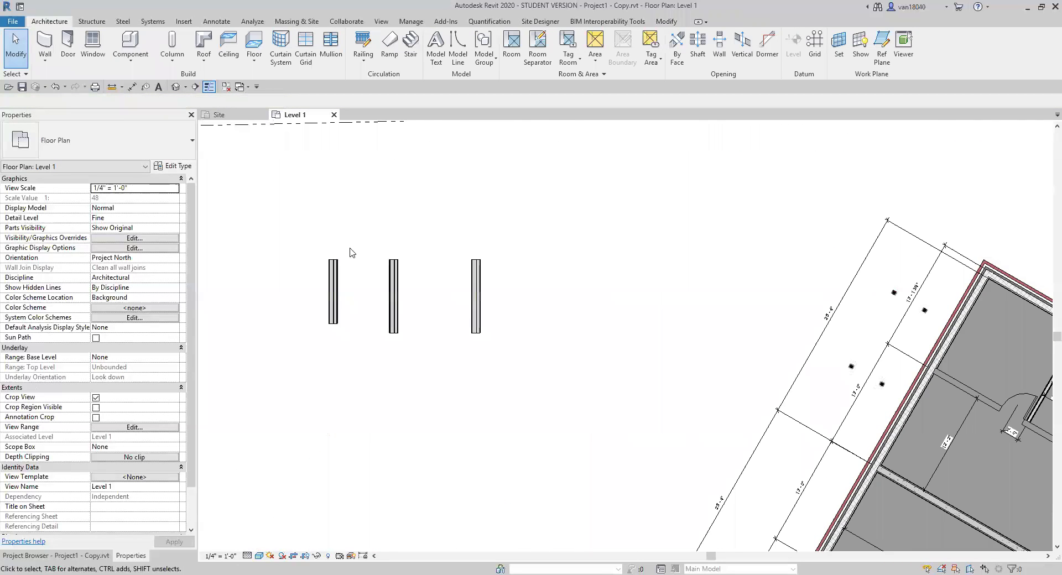
scroll(351, 249, up, 3)
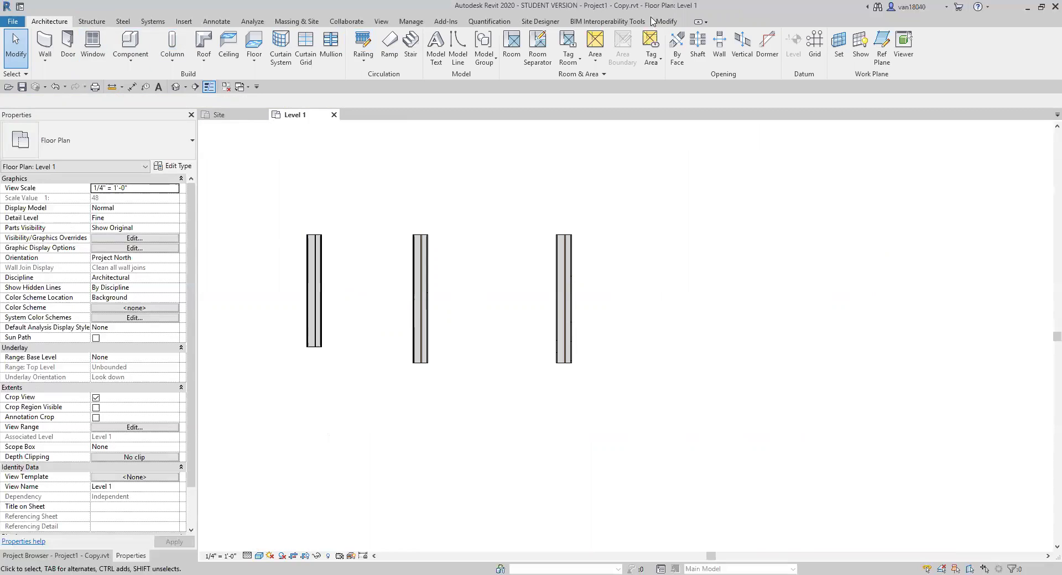
click(664, 21)
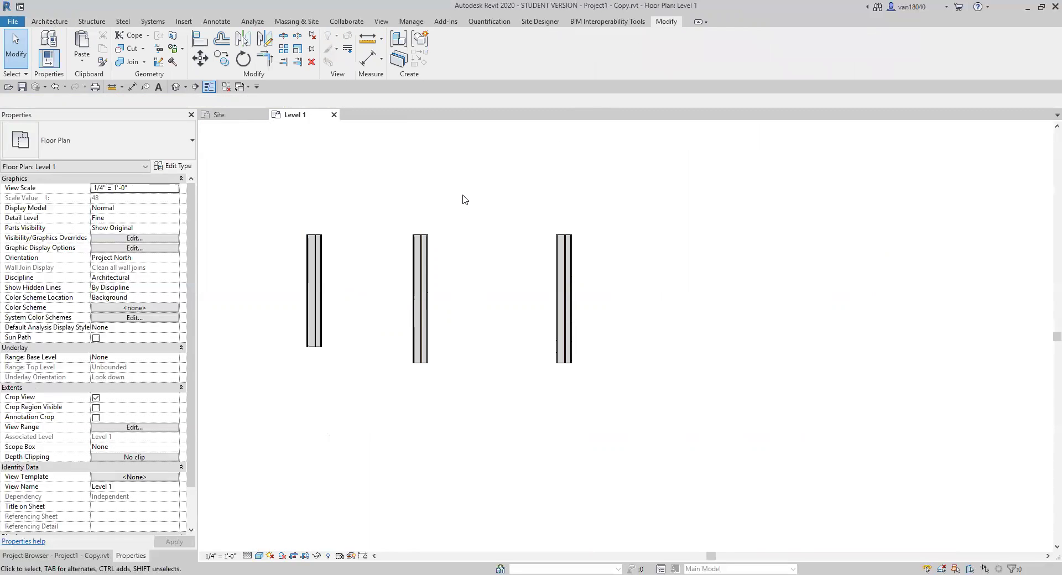
- Pick the left, middle and right test walls and place the 7'-0" / 9'-6" string above them
click(367, 62)
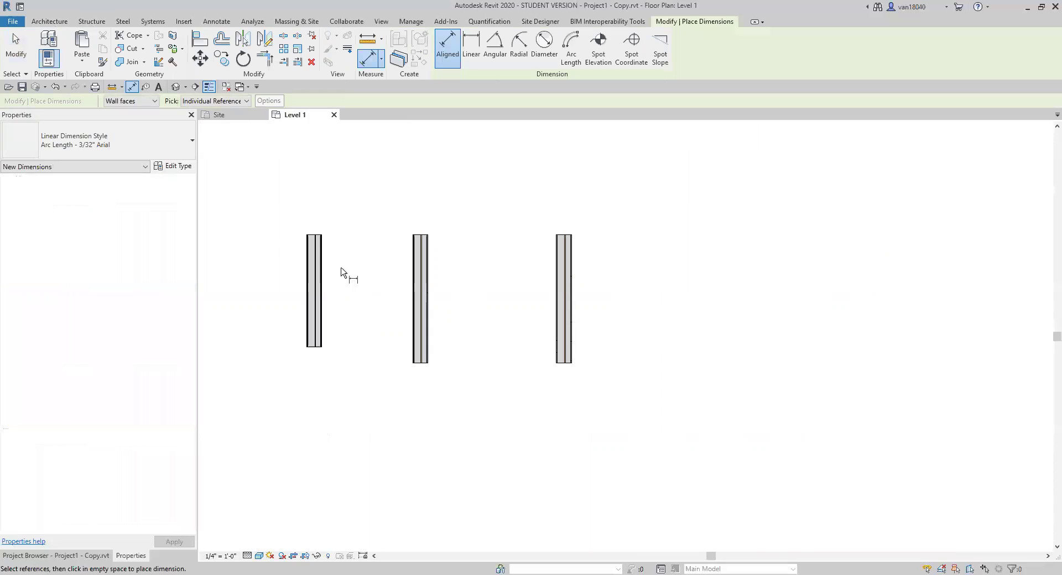
click(315, 292)
click(421, 293)
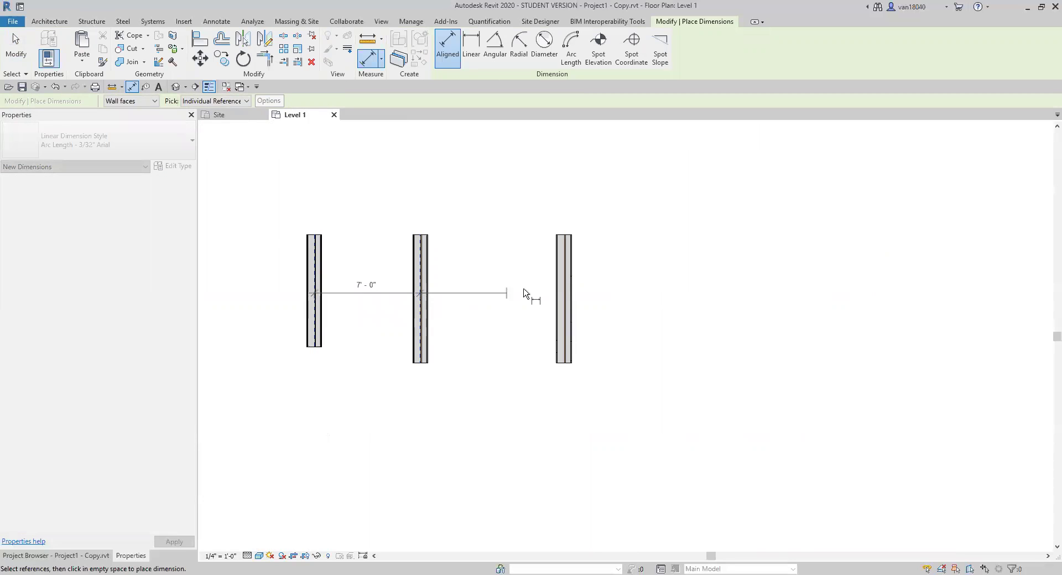
click(565, 294)
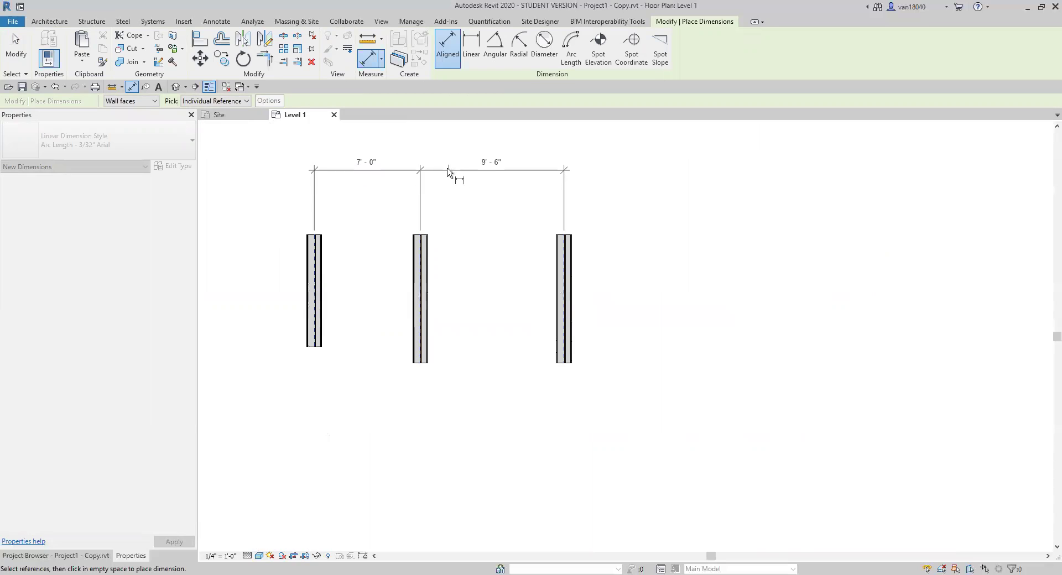
click(448, 167)
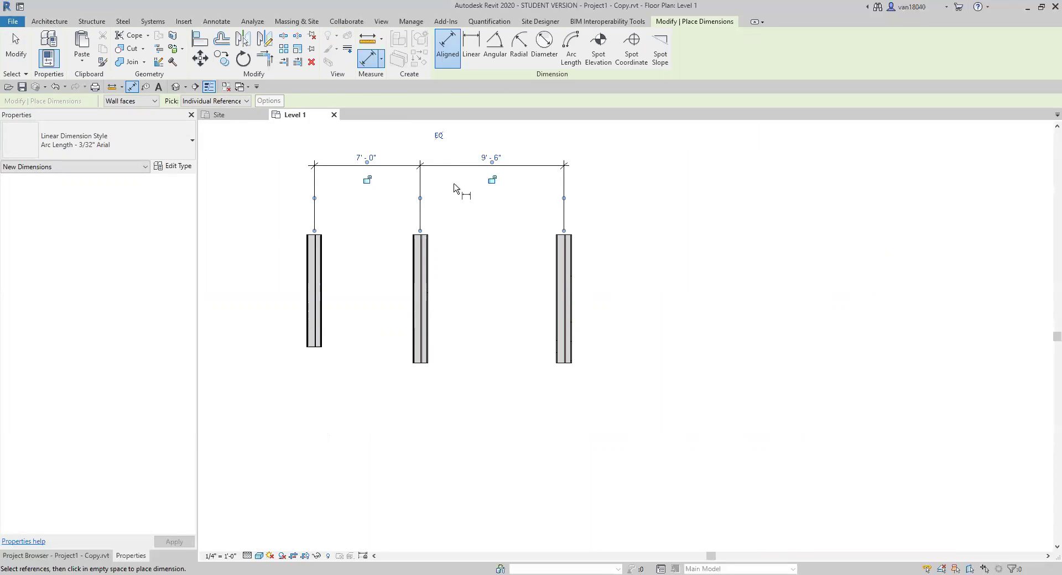
key(Escape)
key(Escape)
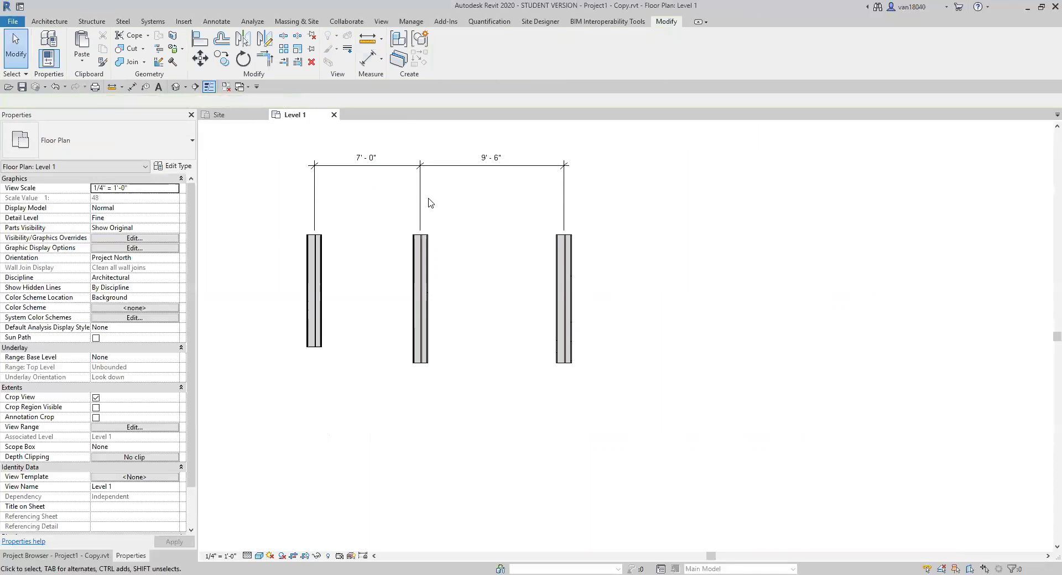
click(421, 207)
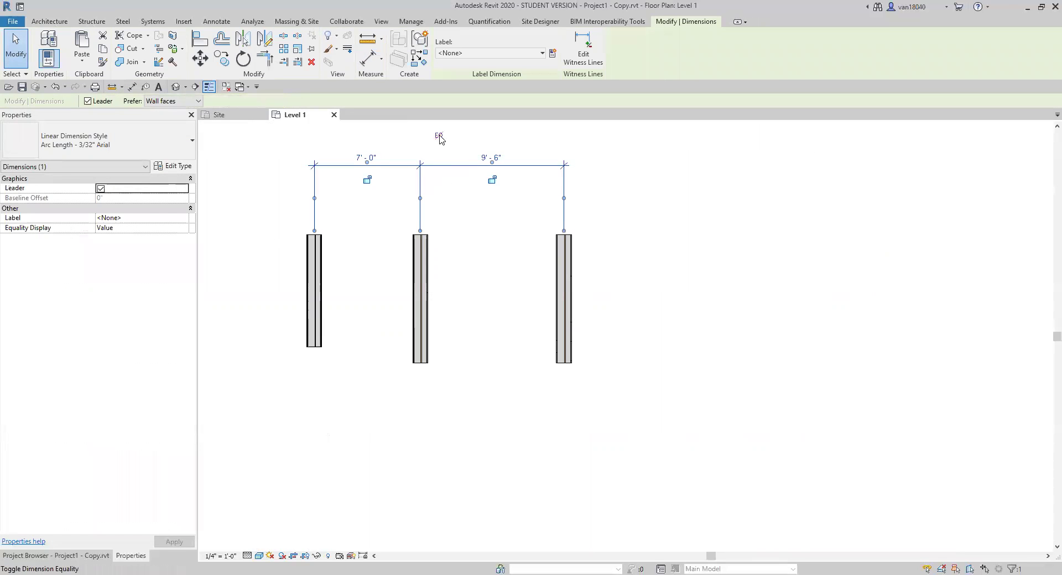
- Adjust the left witness line and drag the dimension's right end onto the right wall face
click(440, 138)
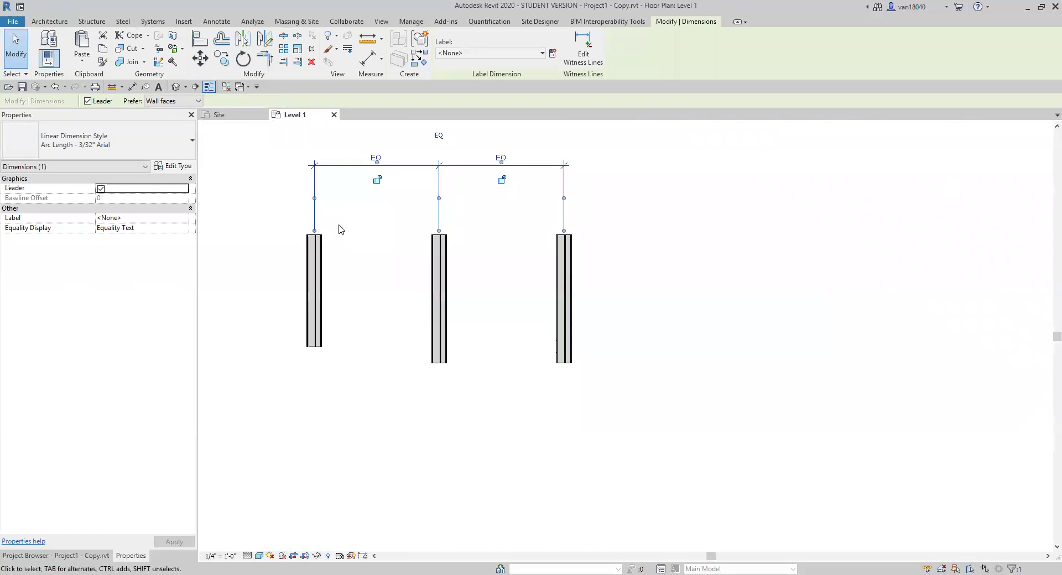
drag(315, 199, 328, 263)
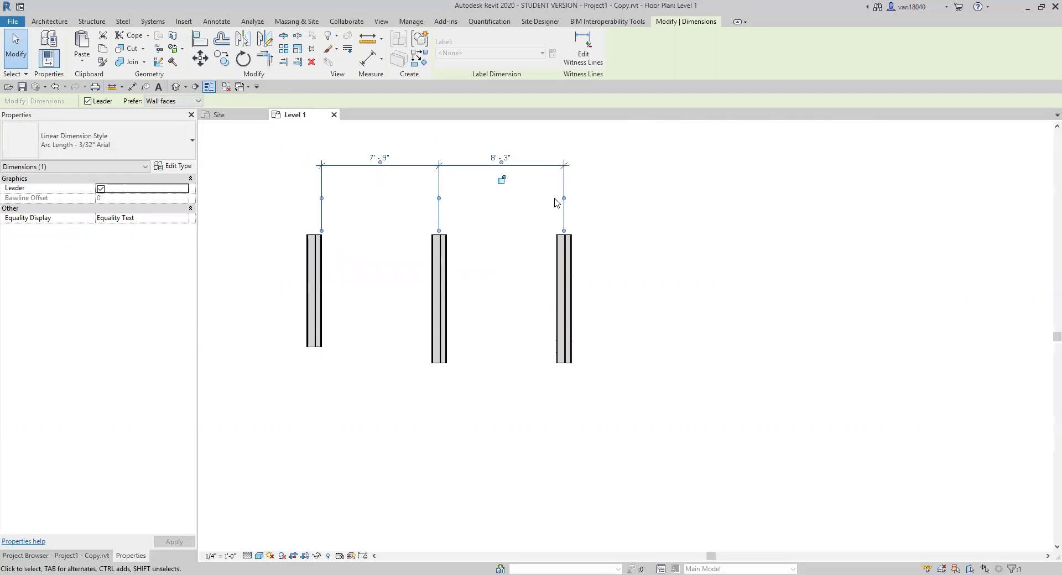
drag(564, 198, 554, 268)
scroll(549, 249, up, 3)
scroll(553, 249, down, 2)
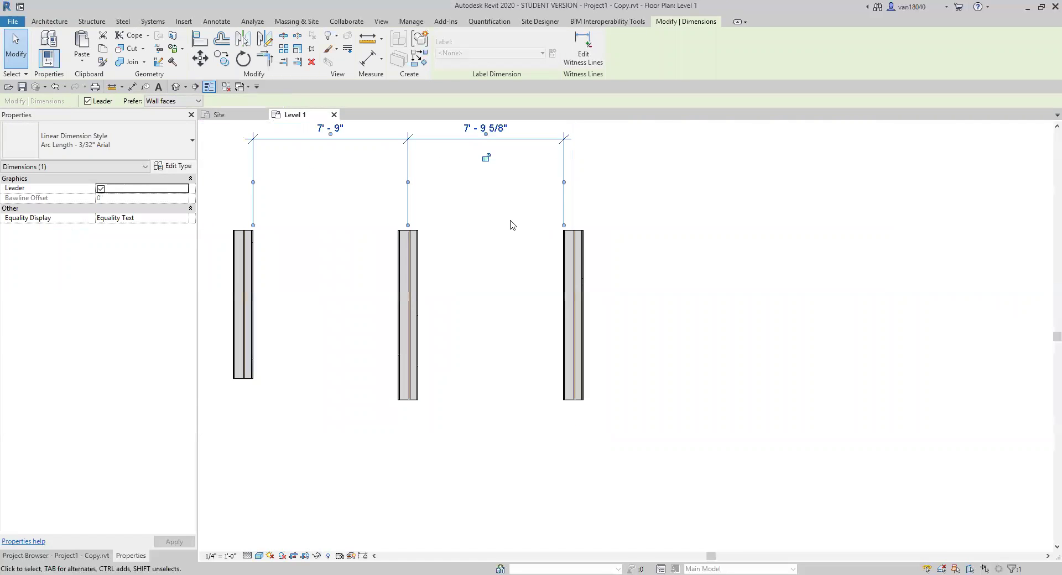
middle_drag(510, 225, 566, 263)
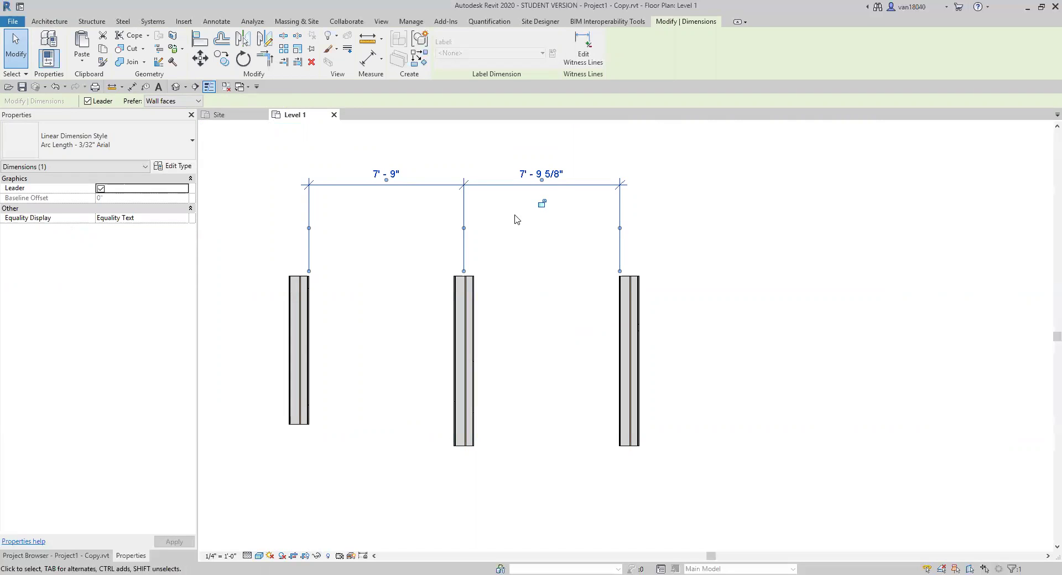
- Reselect the walls and the top dimension string to confirm both spaces read EQ
click(496, 235)
click(479, 192)
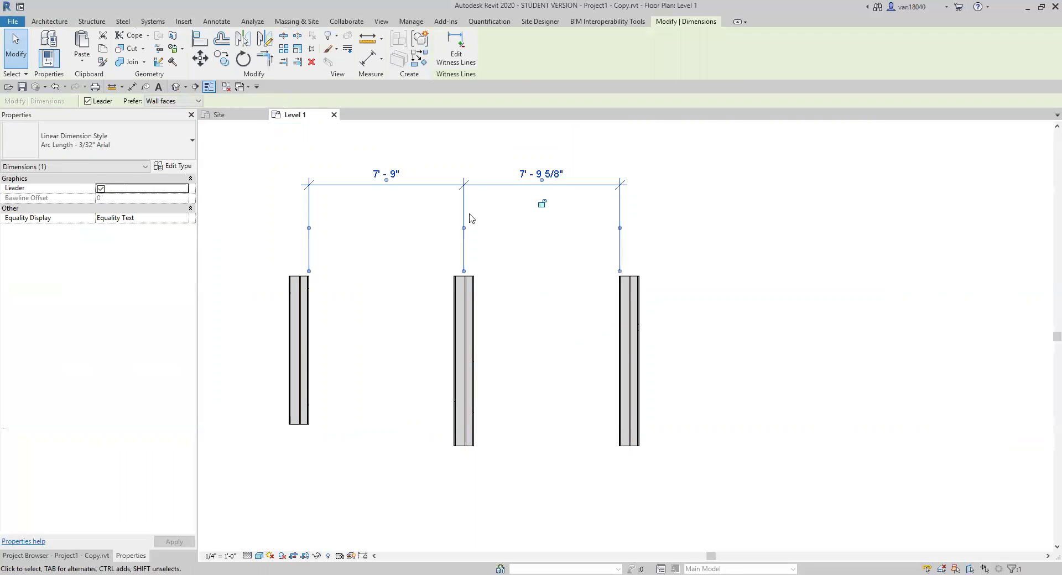
scroll(490, 237, down, 3)
middle_drag(498, 225, 503, 268)
scroll(502, 268, up, 2)
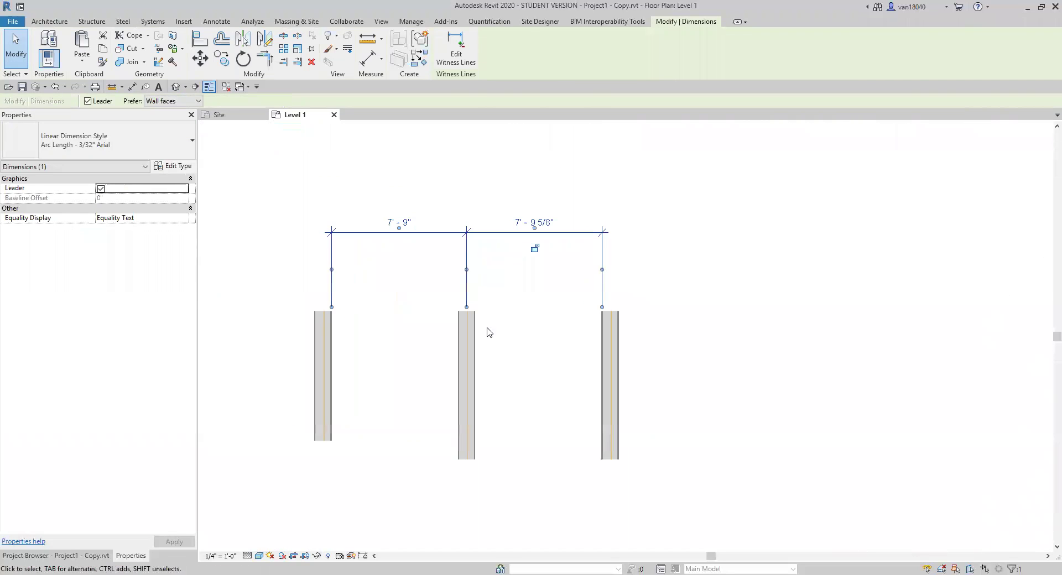
click(466, 360)
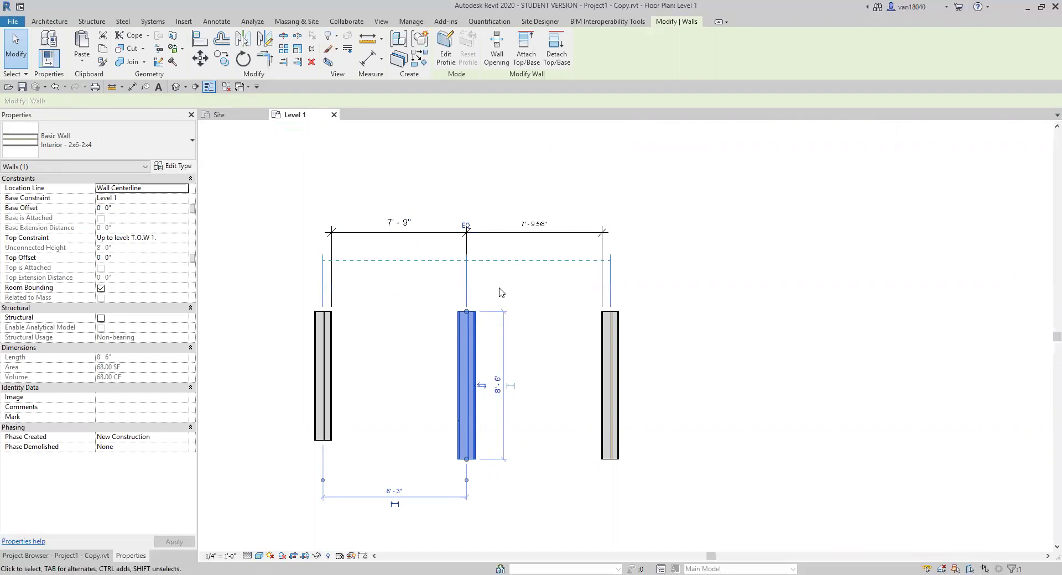
click(520, 295)
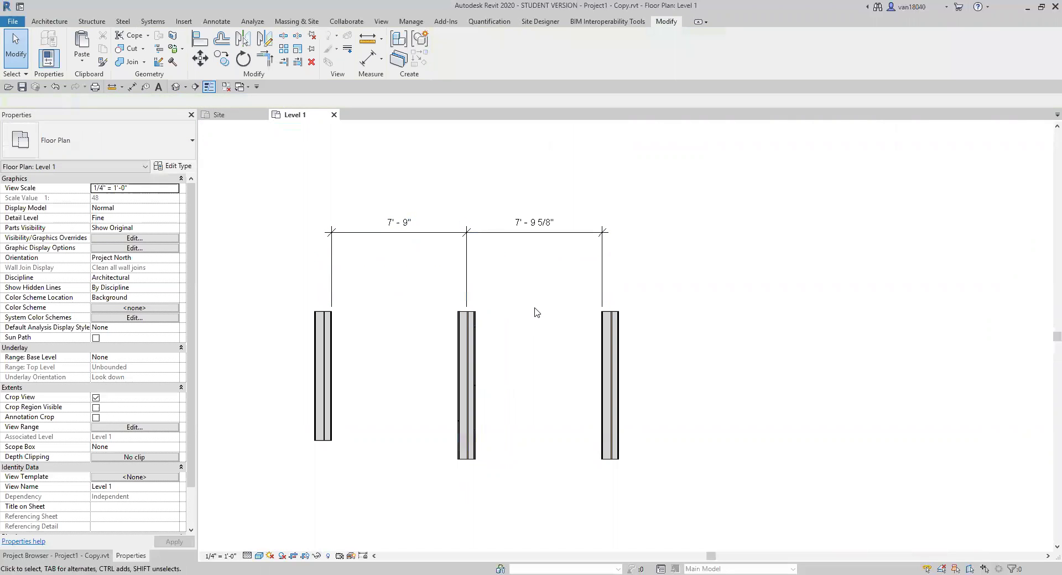
click(463, 349)
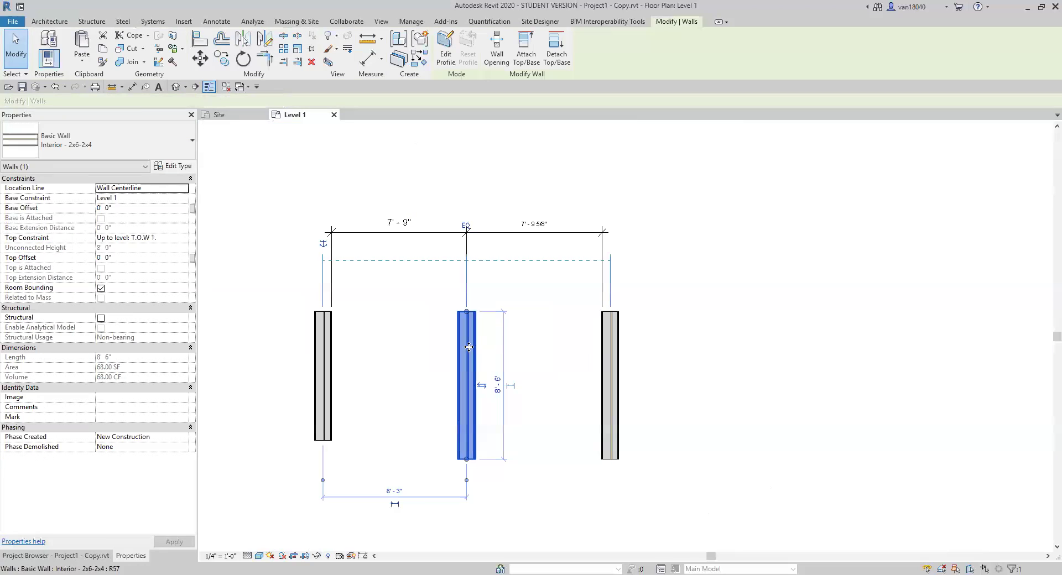
click(606, 343)
click(558, 319)
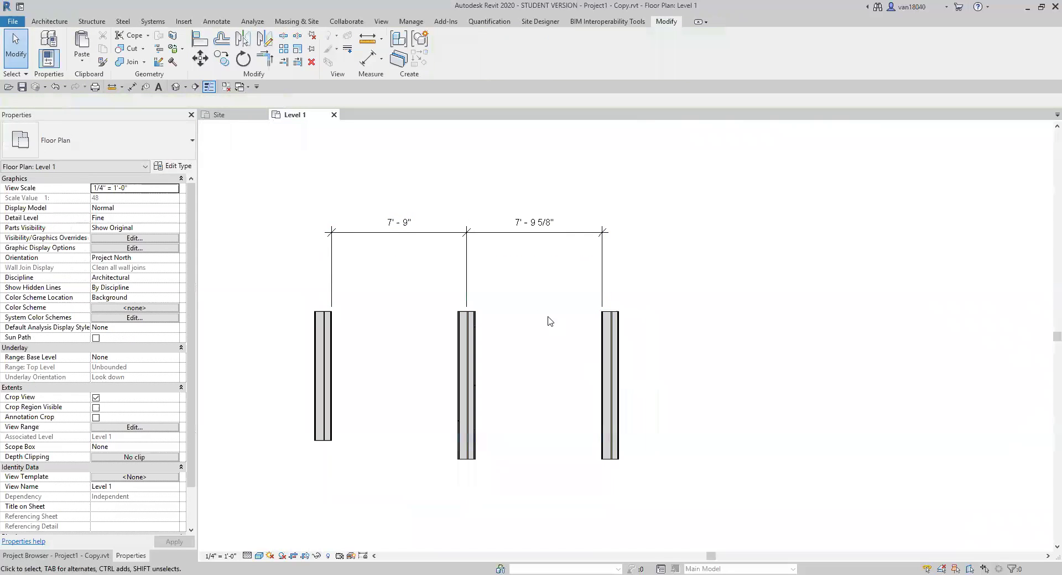
click(538, 233)
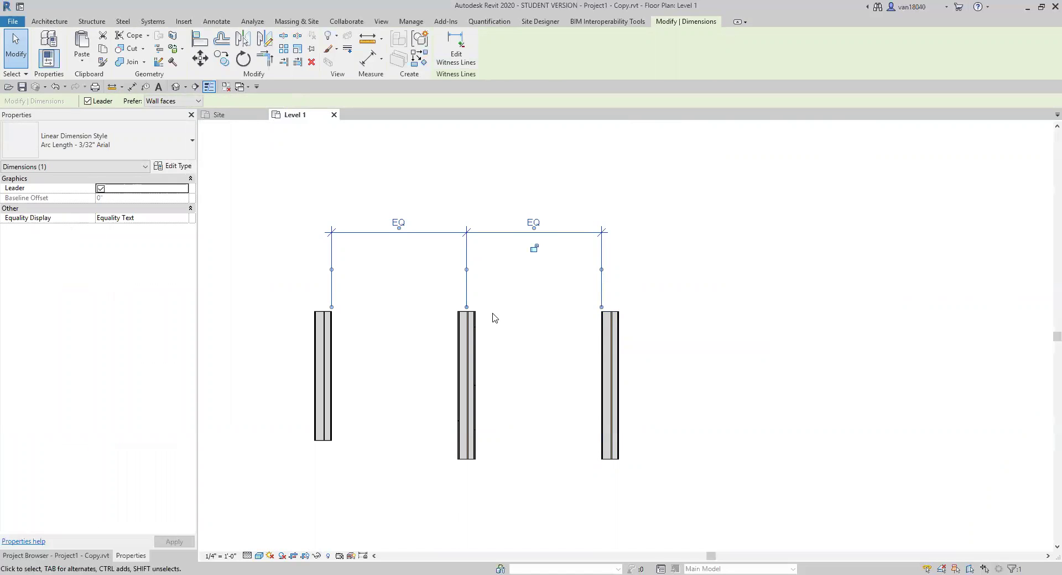
- Drag the right wall further right to test how the EQ dimension string responds
click(470, 353)
drag(610, 354, 755, 360)
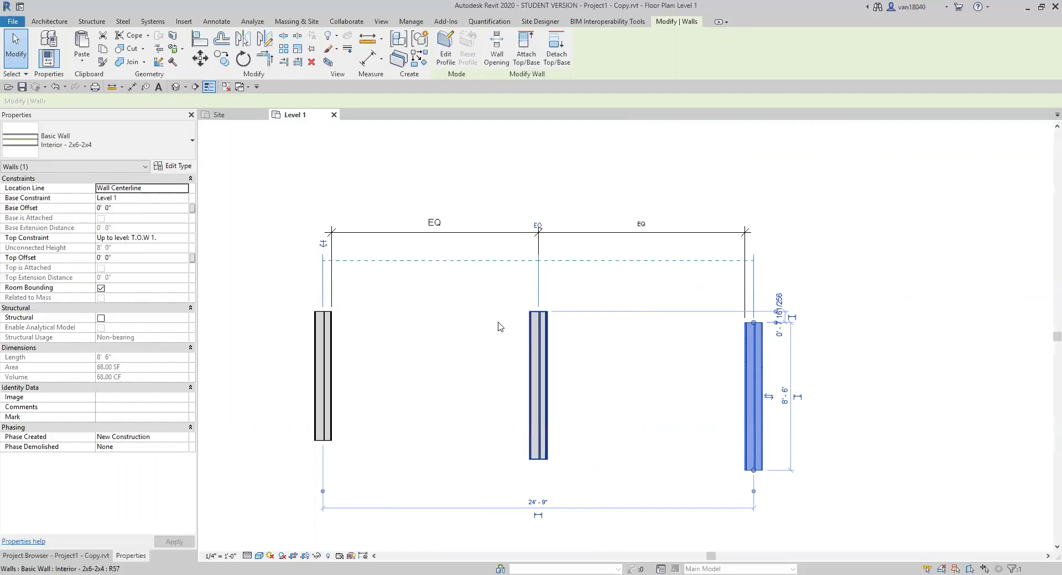
click(448, 328)
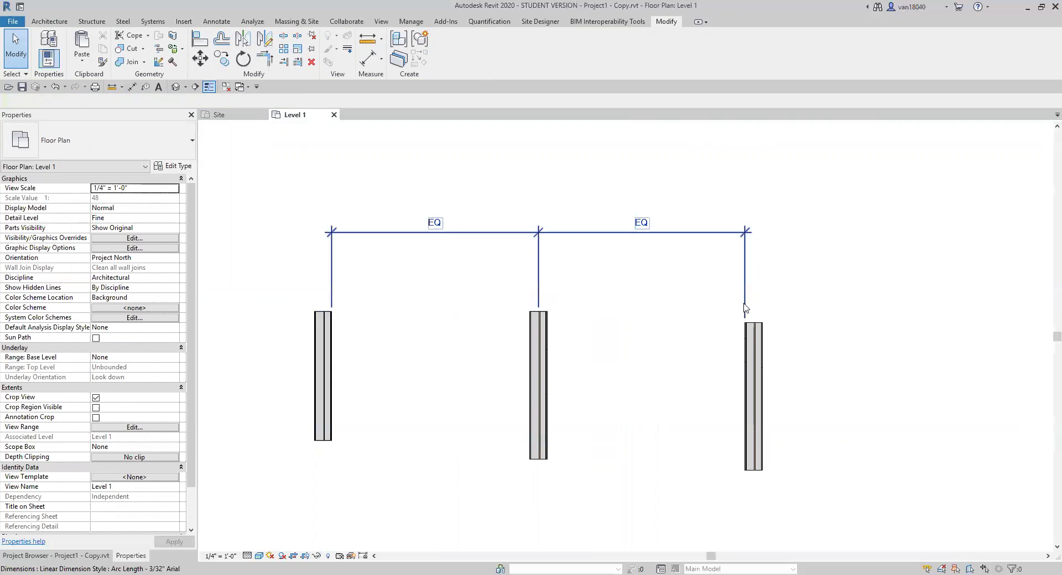
click(565, 239)
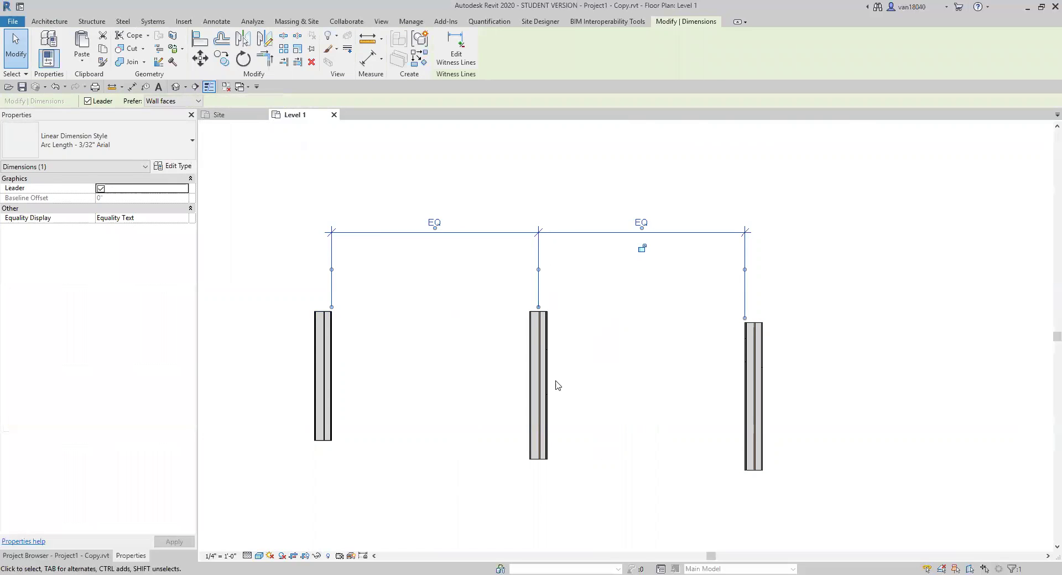
click(540, 385)
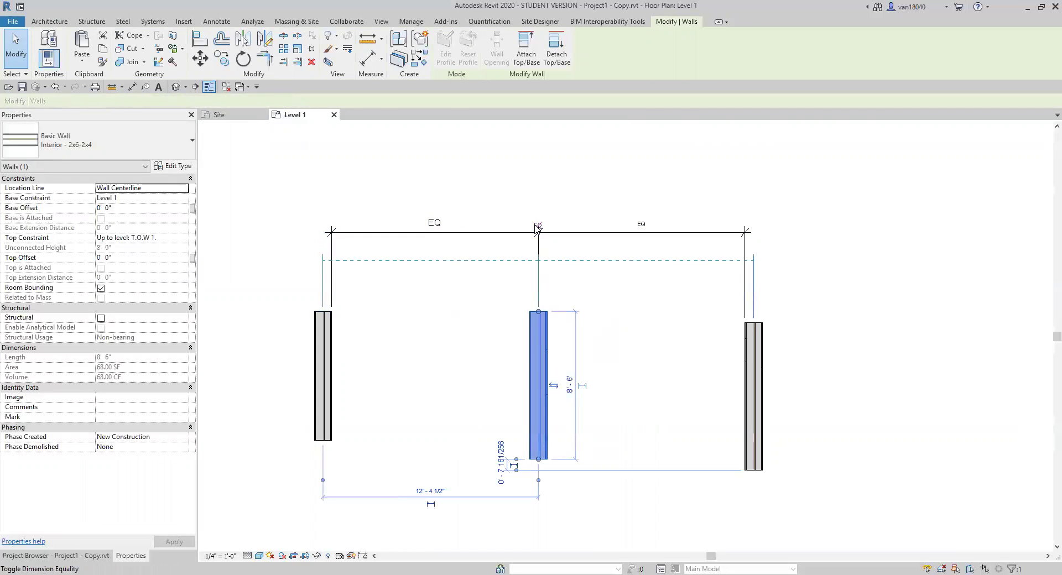
click(615, 283)
click(553, 289)
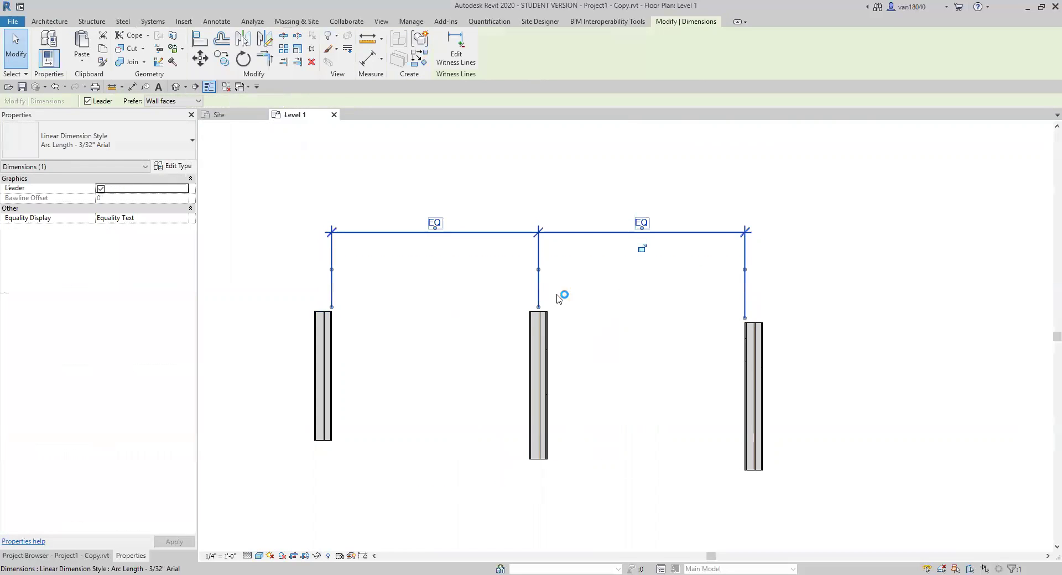
click(603, 314)
- Move the right wall back left so the spaces read 11' - 10 1/2" and 7' - 6"
drag(756, 372, 681, 368)
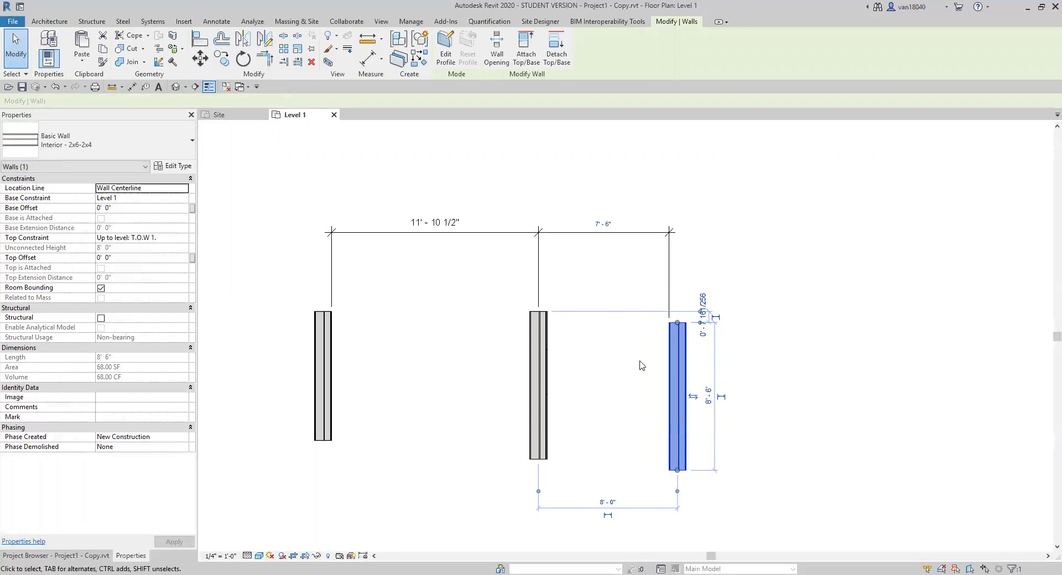
click(600, 354)
click(539, 382)
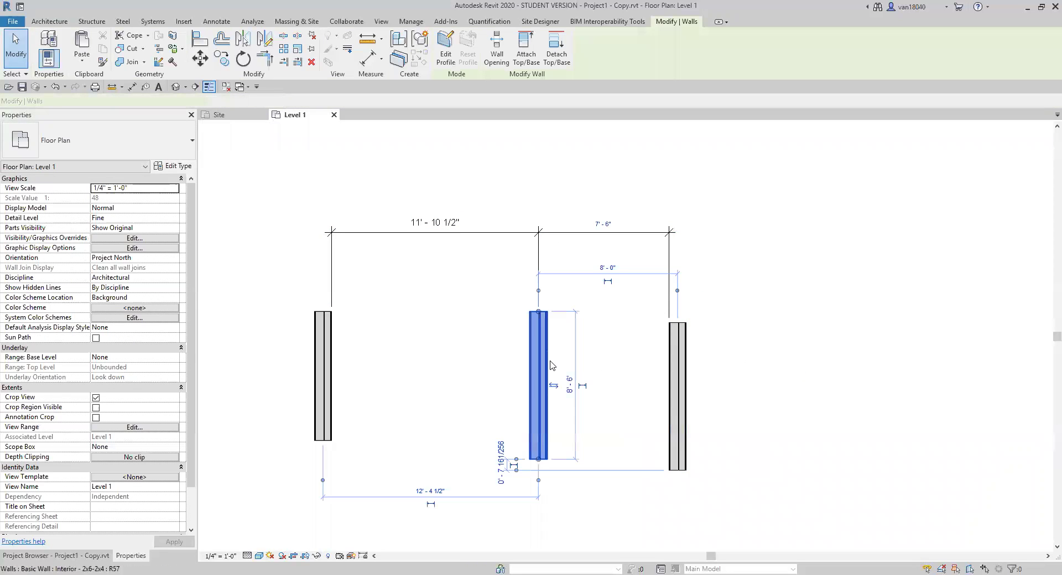
click(562, 252)
click(555, 232)
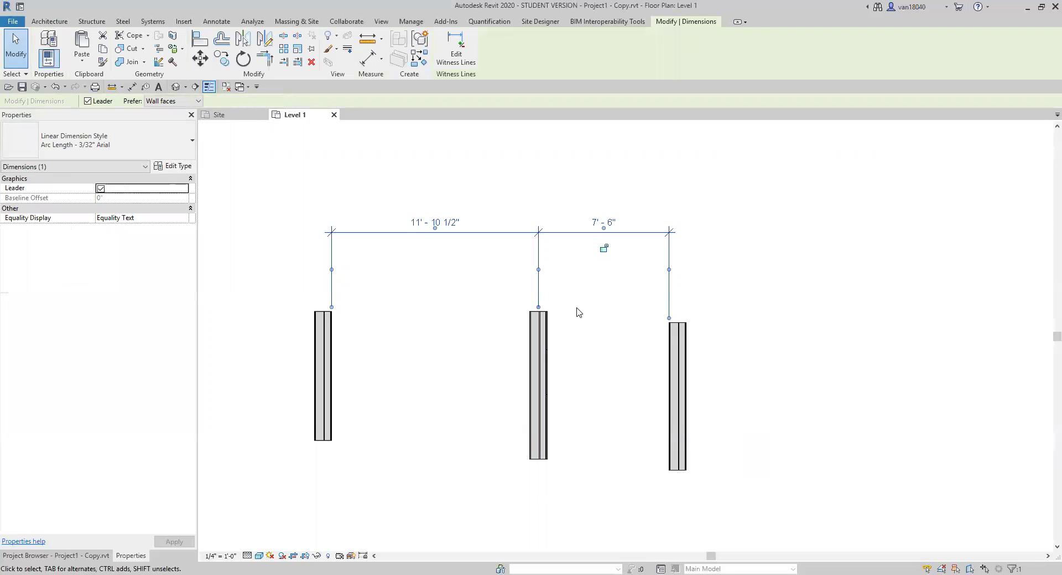
- Reselect the dimension string and reattach its left witness line to the left wall face
scroll(577, 313, down, 2)
scroll(581, 321, up, 3)
click(529, 333)
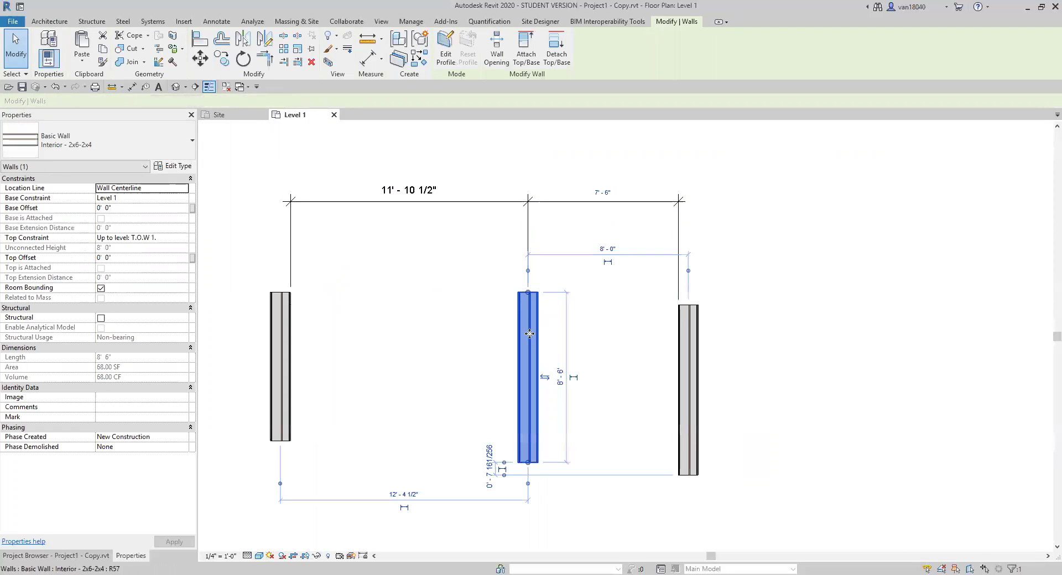
click(451, 202)
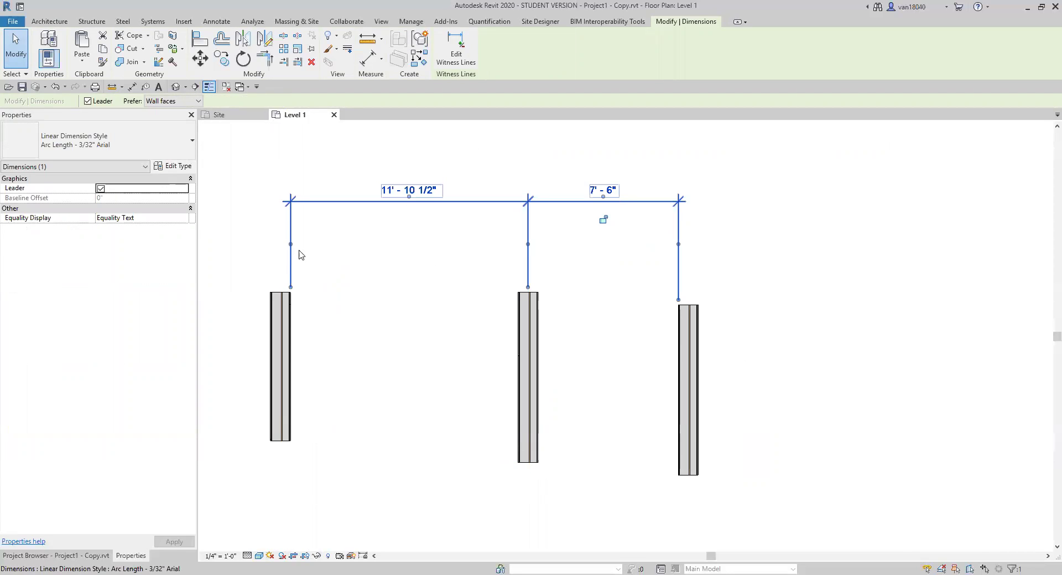
drag(290, 244, 295, 323)
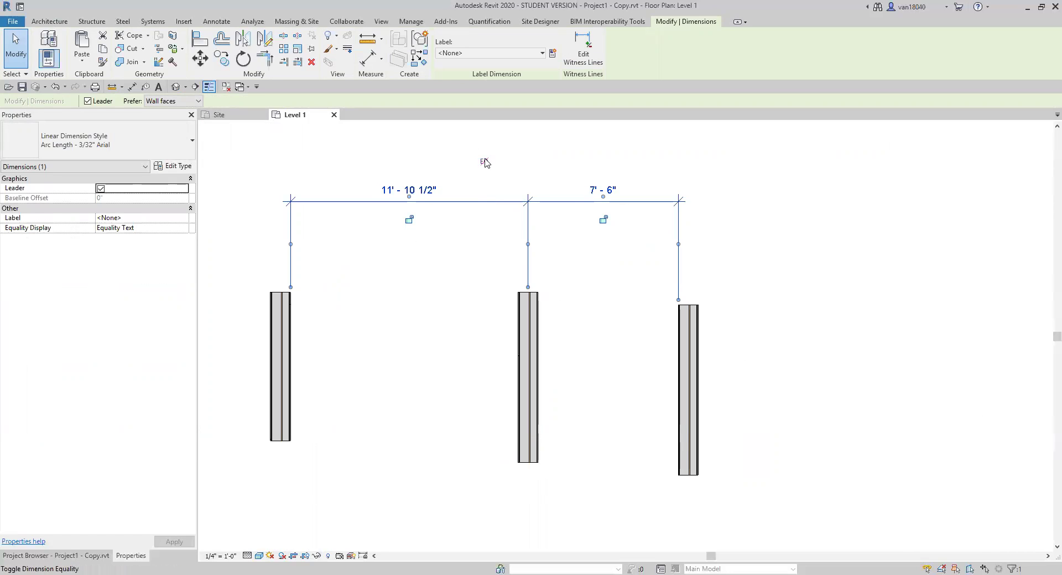
- Equalize the string to centre the middle wall, show the 9' - 8 1/4" values, then restore EQ labels
click(485, 162)
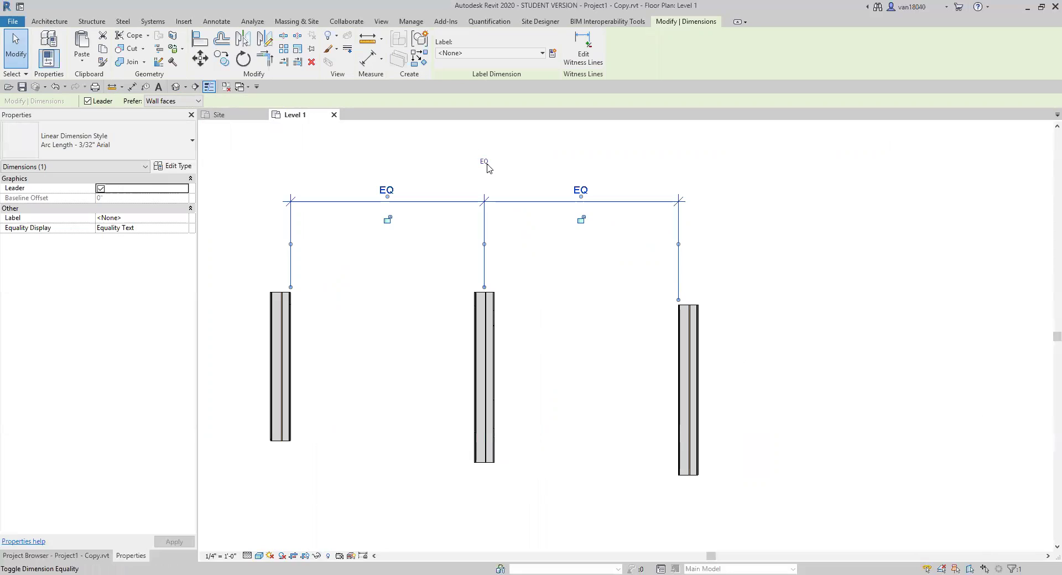
click(486, 165)
click(485, 163)
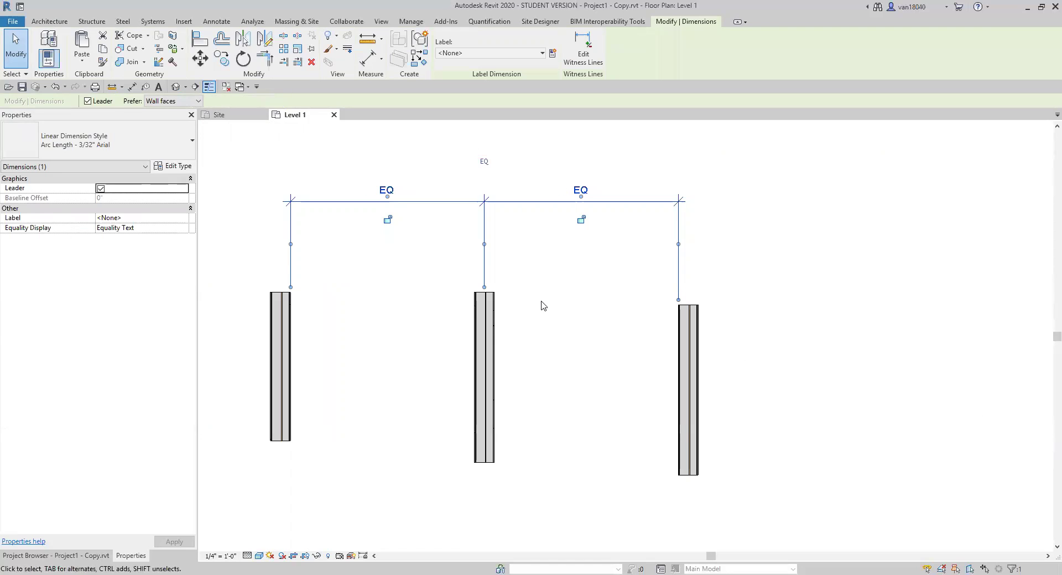